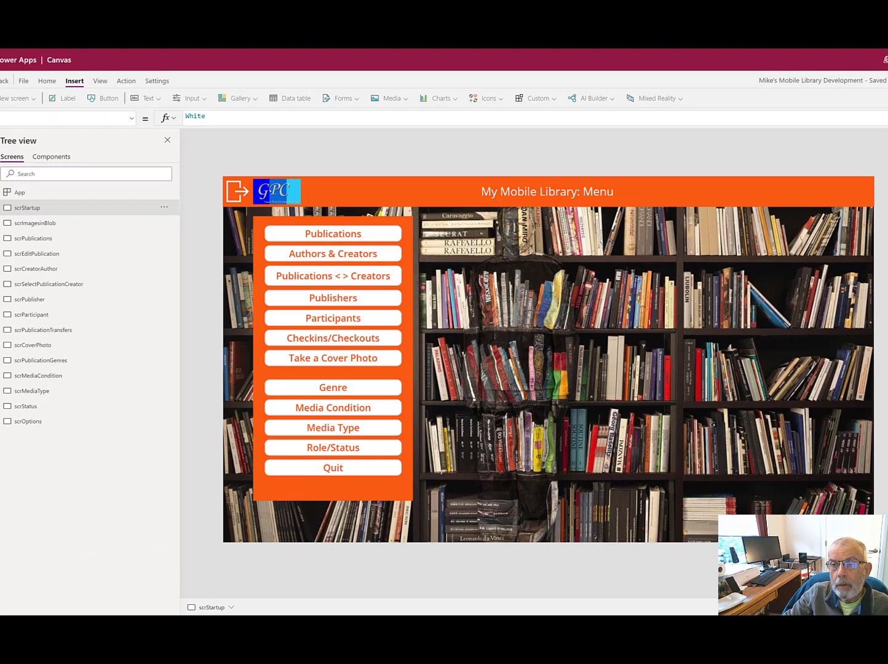
# Run the app preview and browse the publication list on the Checkins/Checkouts screen
pyautogui.press('F5')
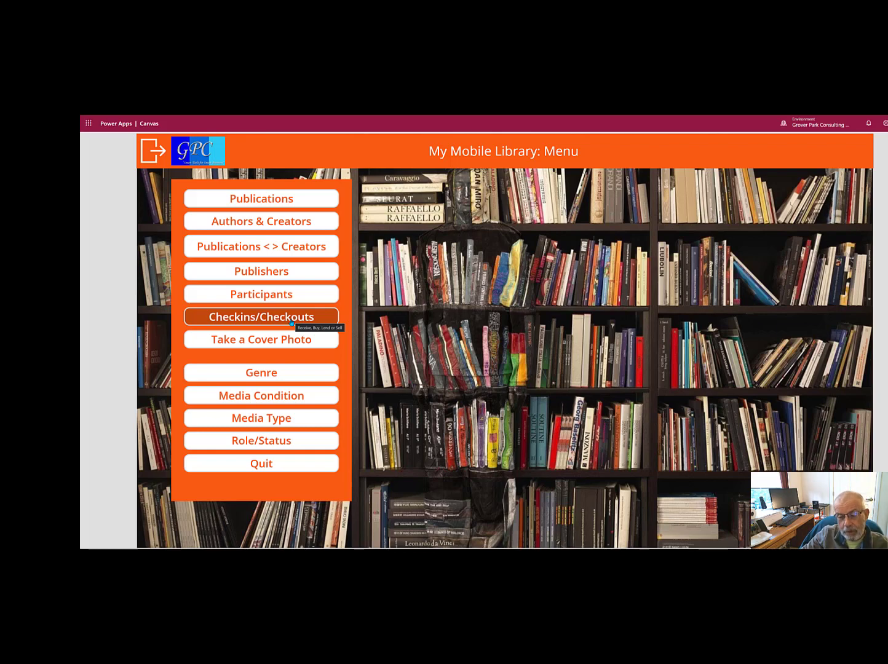
pyautogui.click(286, 319)
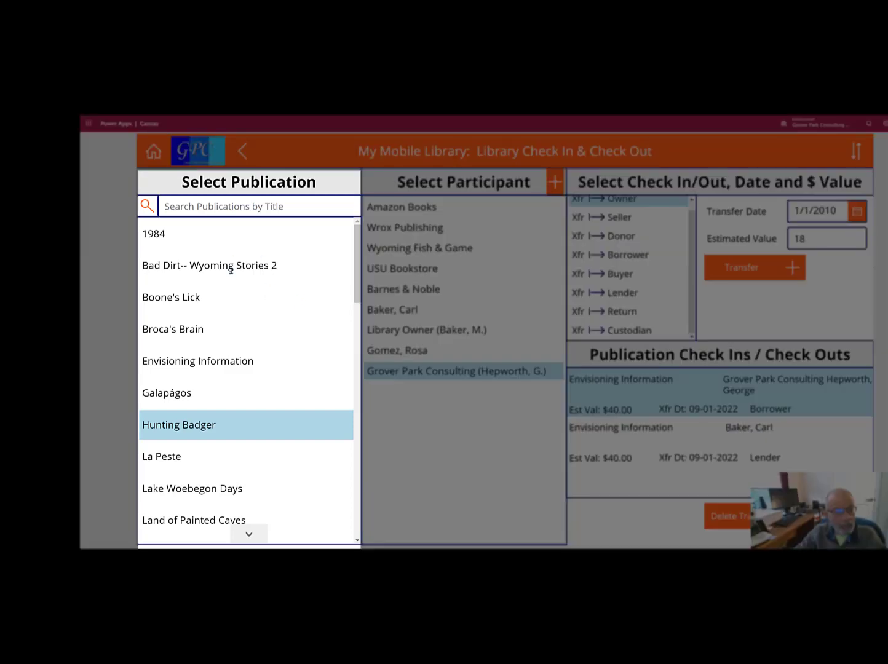
pyautogui.scroll(-12, 240, 330)
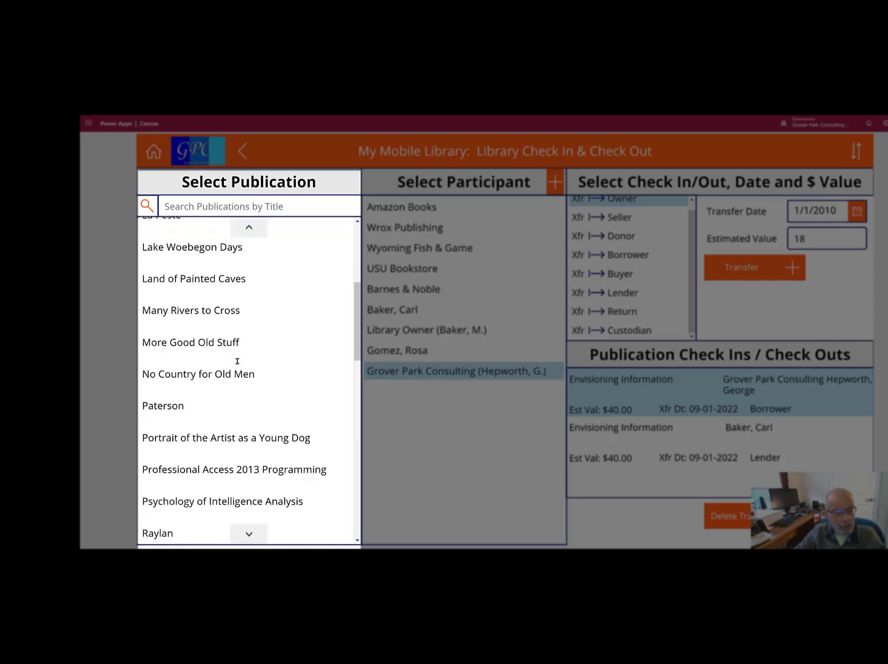
pyautogui.scroll(-2, 238, 360)
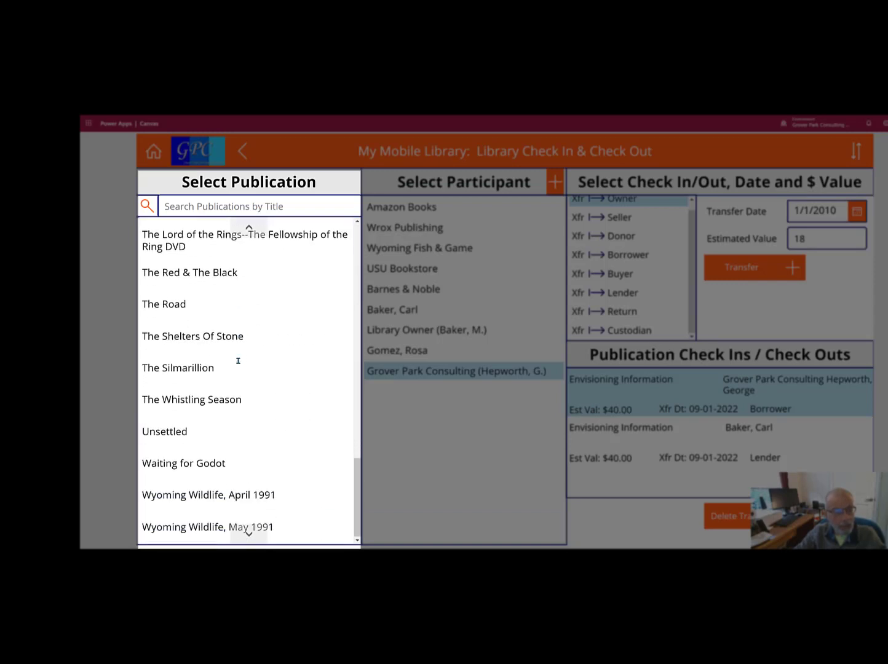
pyautogui.scroll(9, 239, 365)
pyautogui.scroll(5, 240, 365)
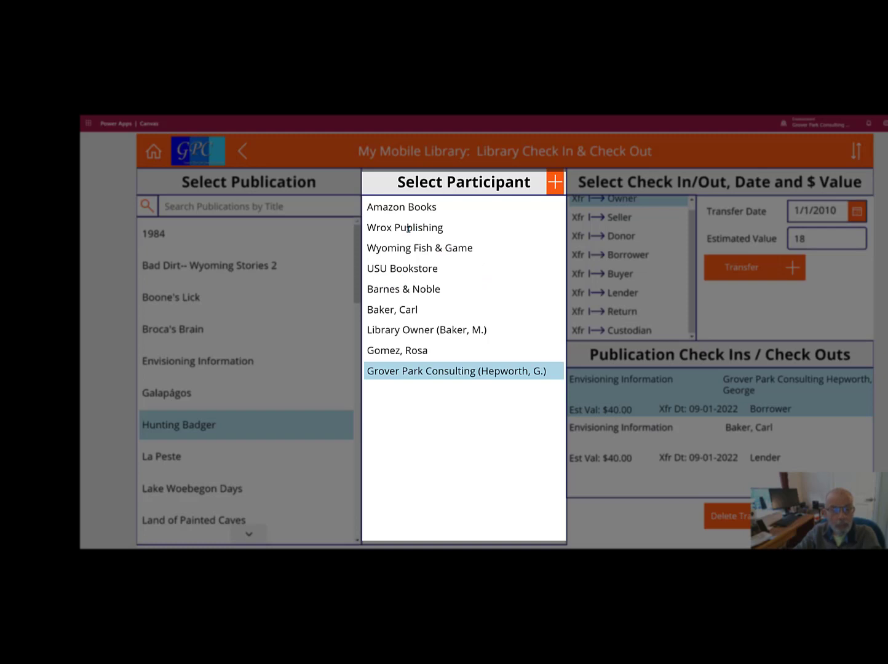
# Try different people in the participant list, settle on the Library Owner, and look through the available transfer types
pyautogui.click(377, 312)
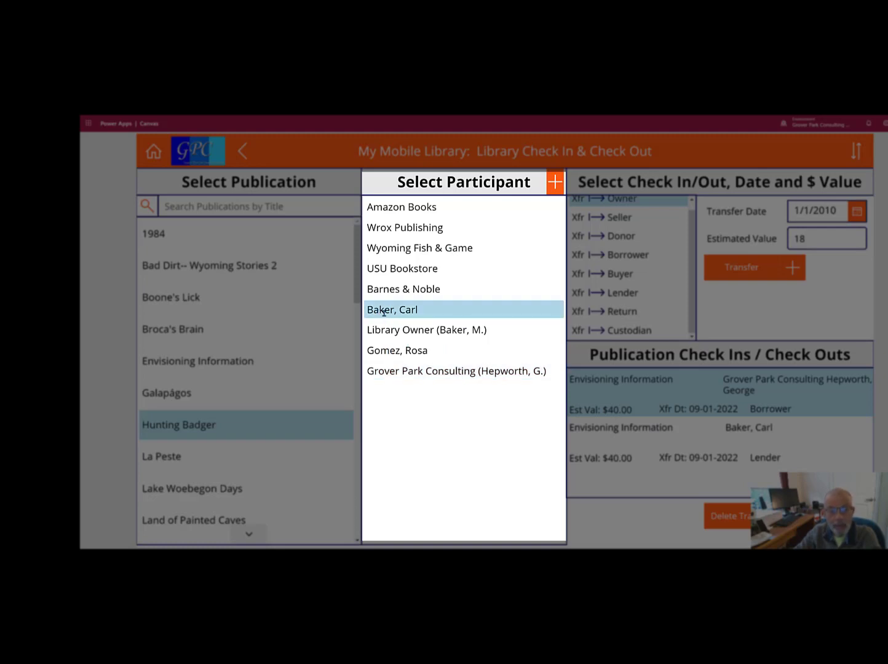
pyautogui.click(386, 350)
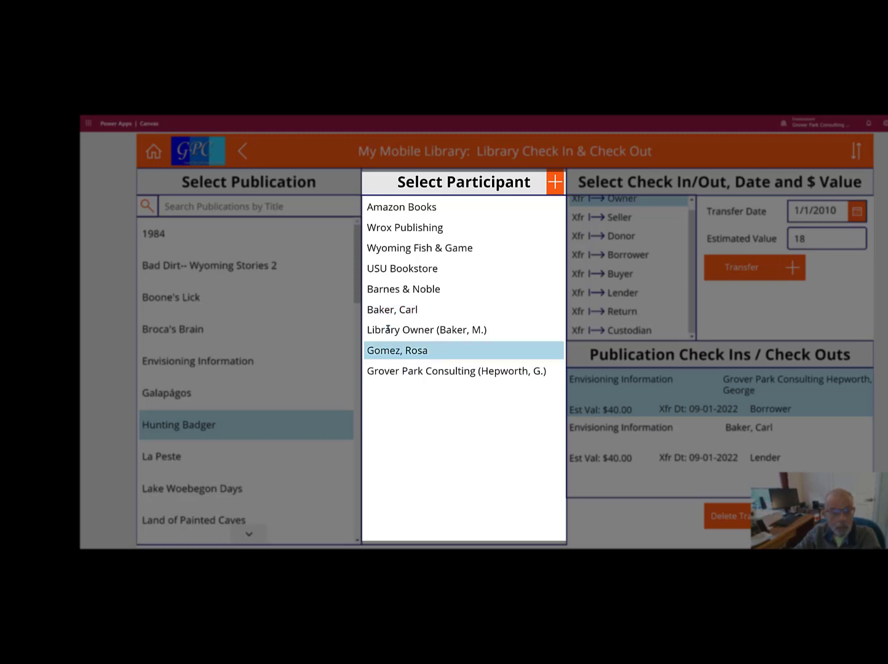
pyautogui.click(387, 330)
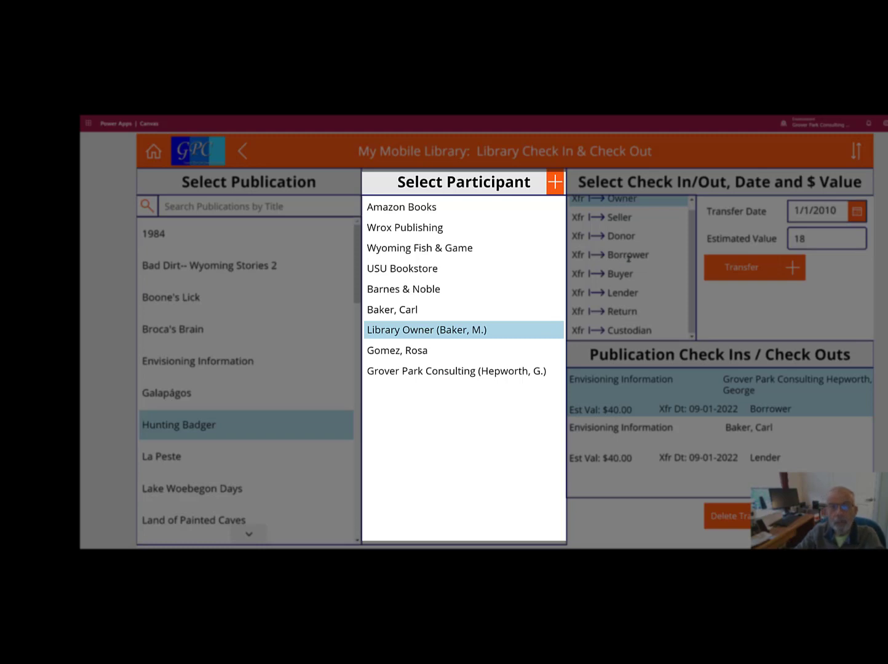
pyautogui.scroll(1, 634, 261)
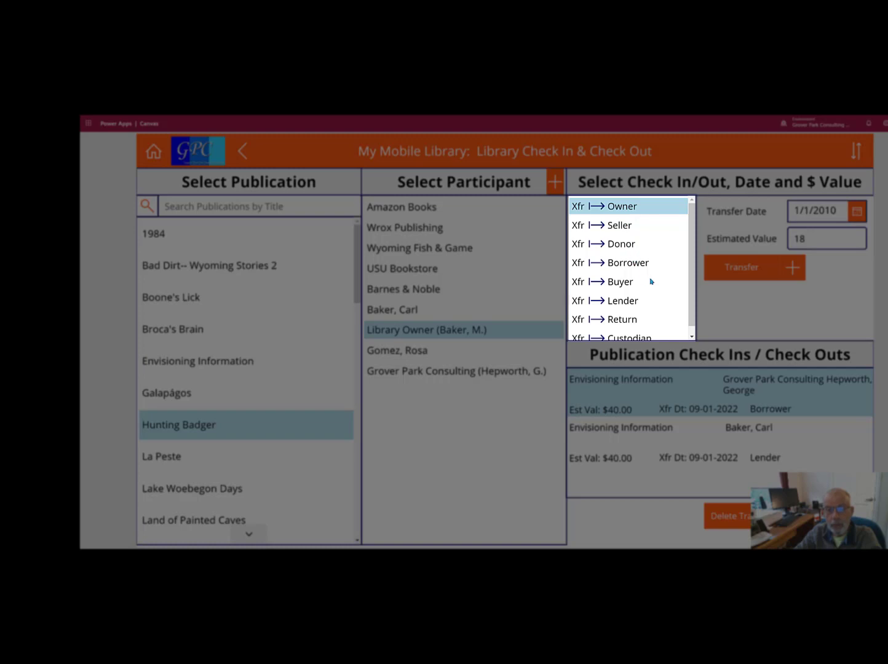
pyautogui.scroll(-1, 655, 287)
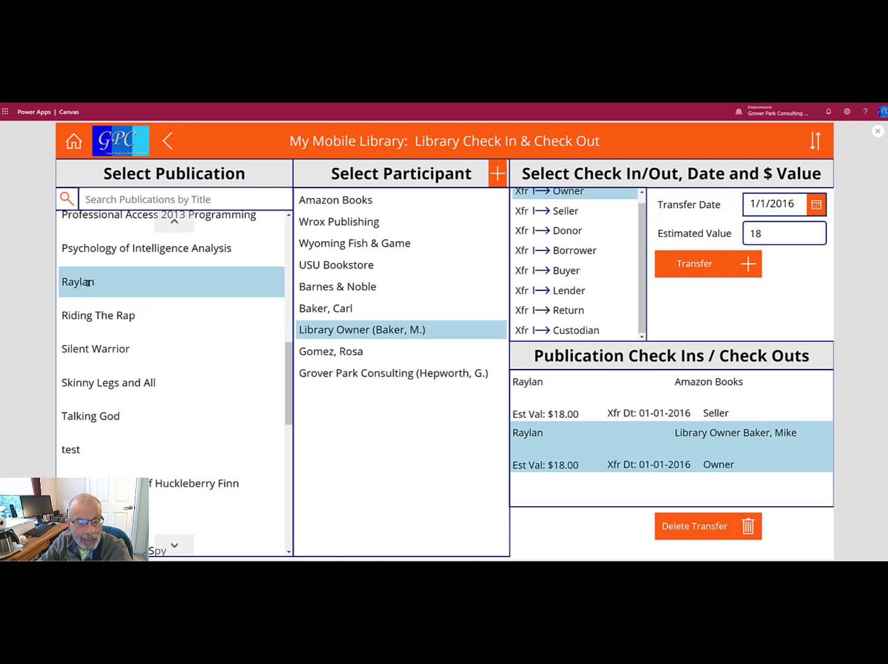
pyautogui.click(377, 331)
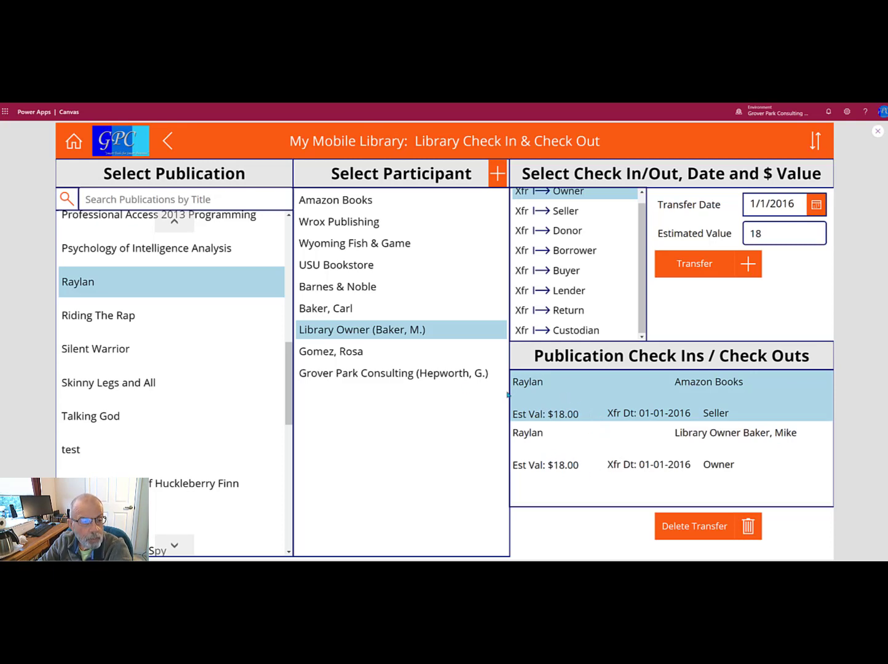
# Choose The Haunted Mesa as the publication, with Amazon Books as participant and Seller as the transfer type
pyautogui.scroll(-3, 240, 385)
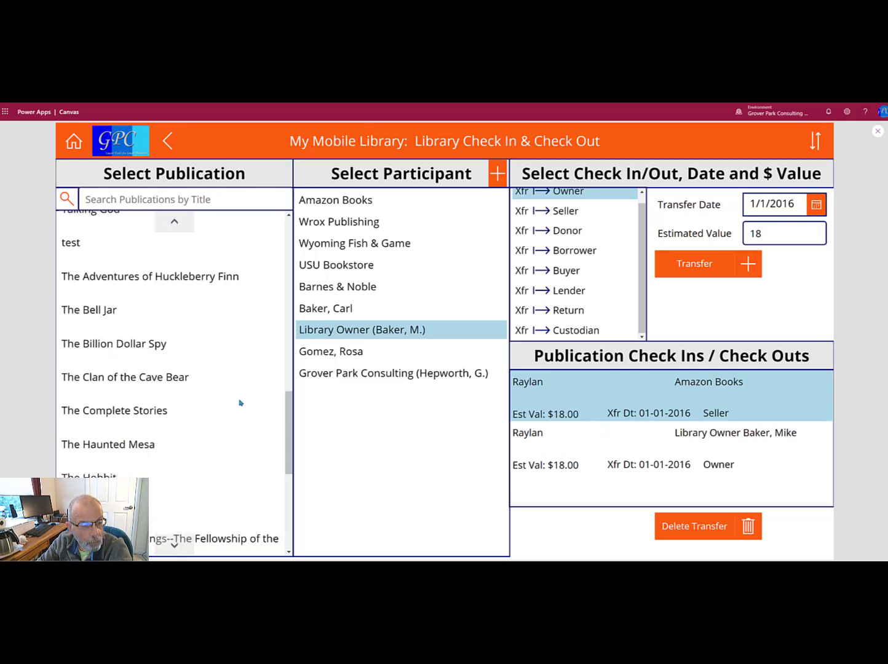
pyautogui.scroll(-2, 240, 403)
pyautogui.click(140, 342)
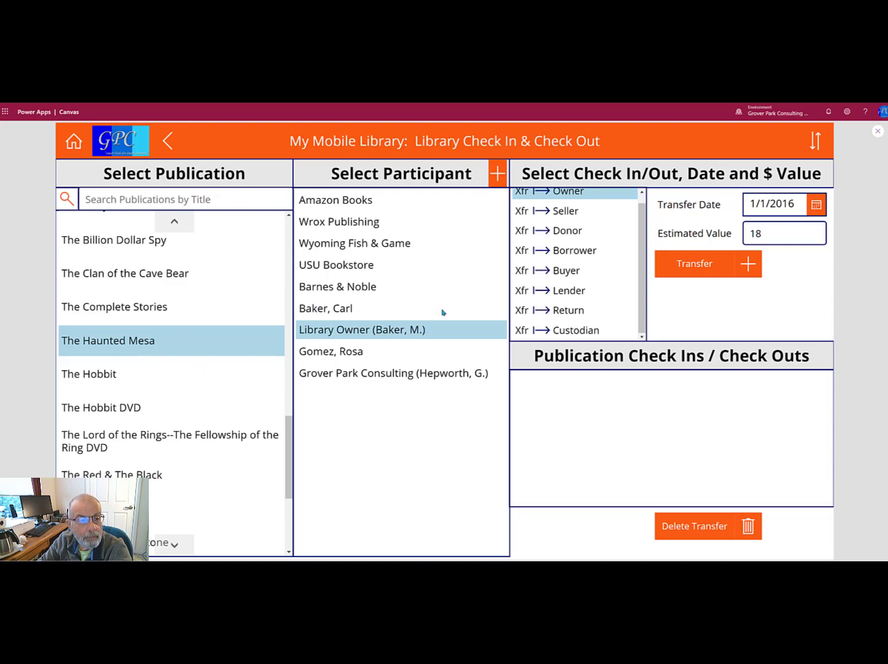
pyautogui.click(343, 201)
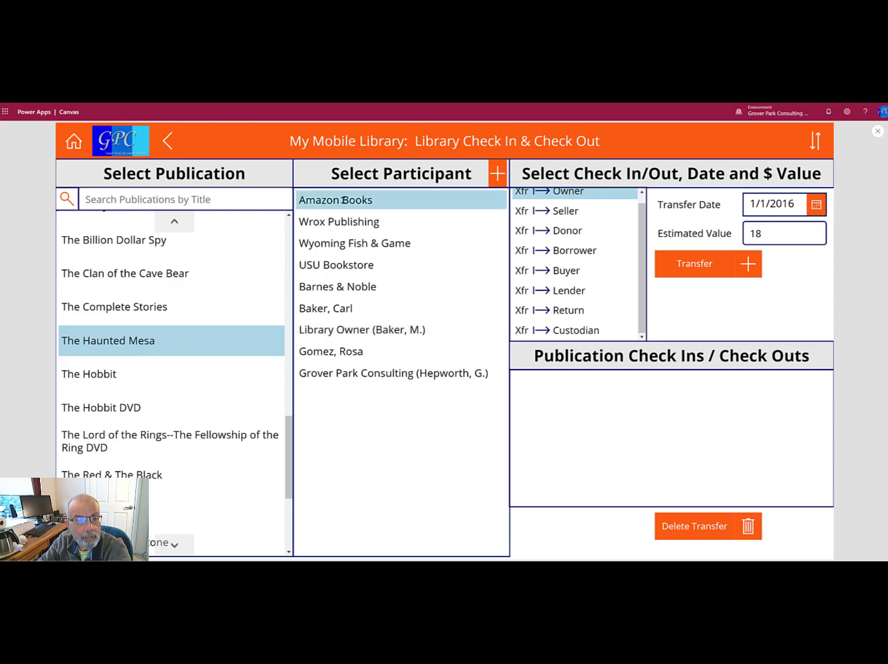
pyautogui.click(560, 213)
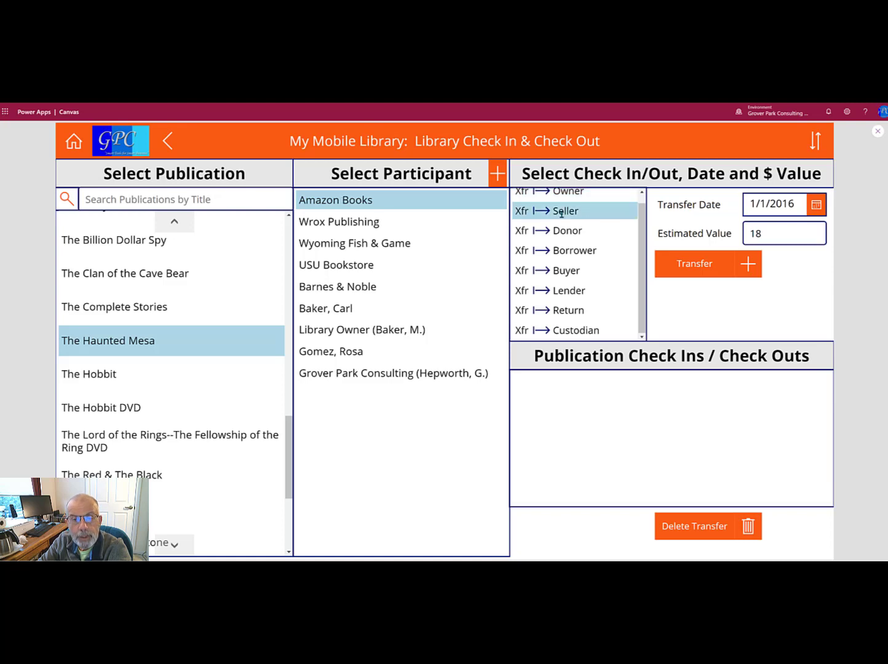
# Set the transfer date to 1/1/2010
pyautogui.click(819, 209)
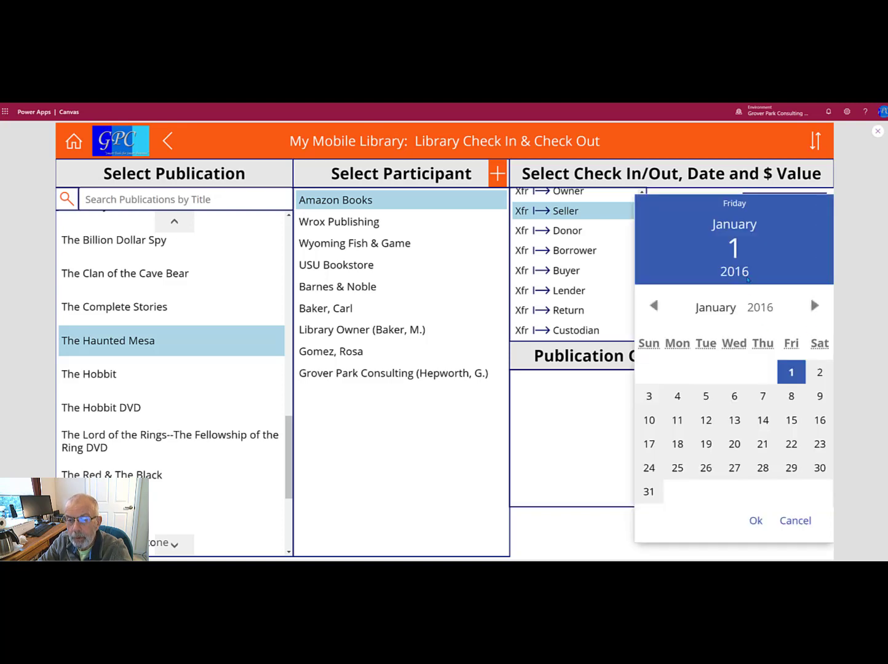
pyautogui.click(762, 308)
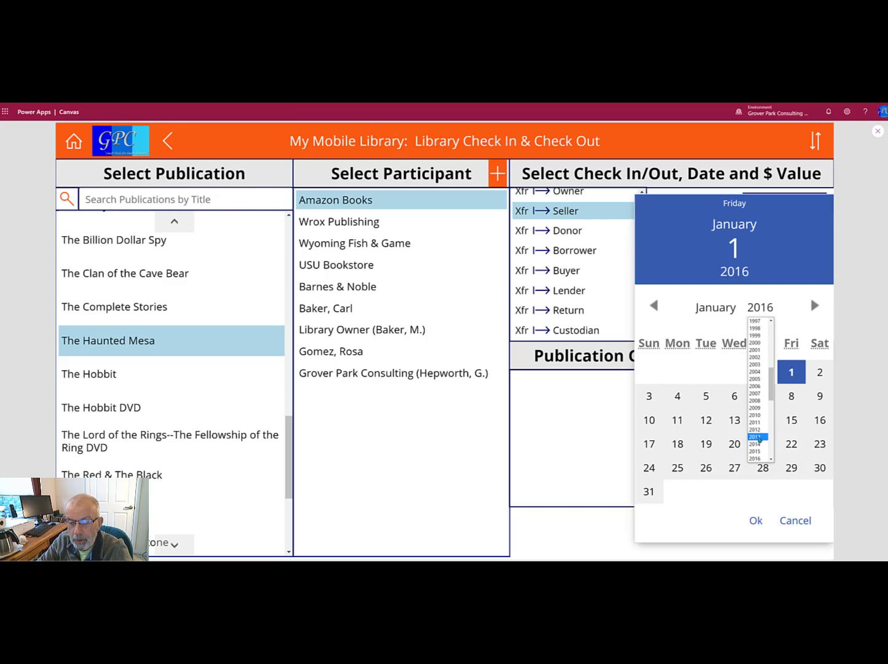
pyautogui.click(755, 415)
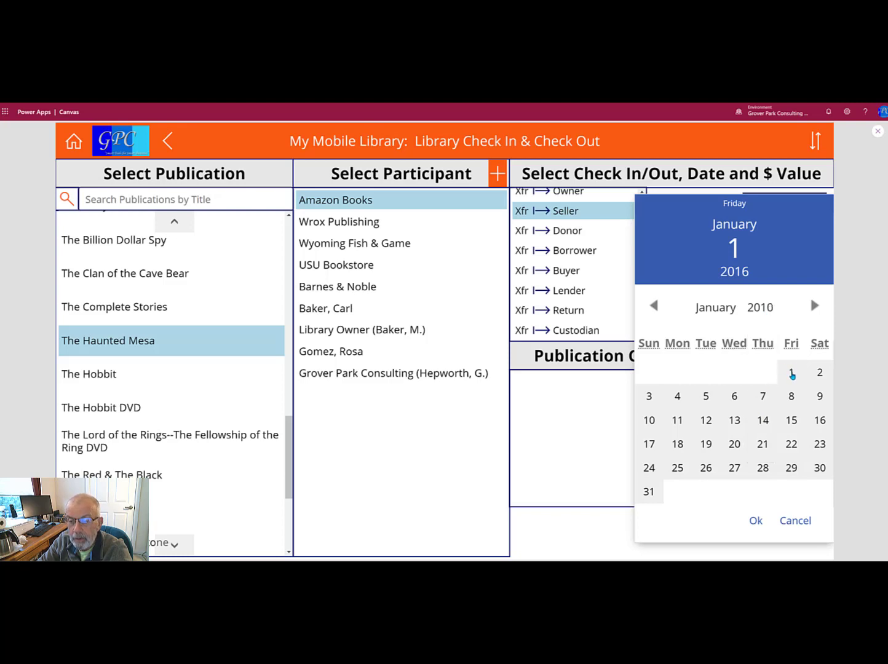
pyautogui.click(791, 373)
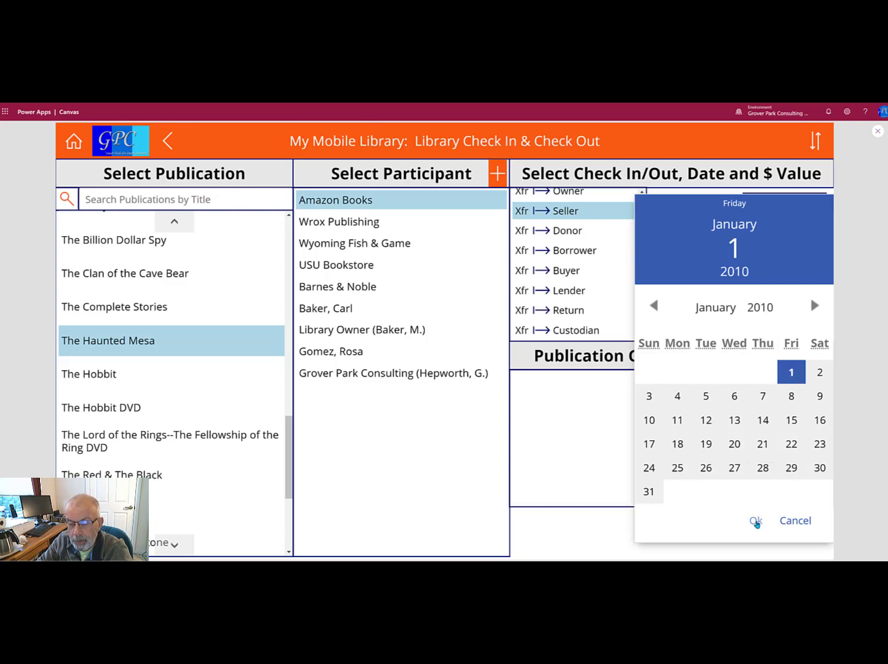
pyautogui.click(756, 521)
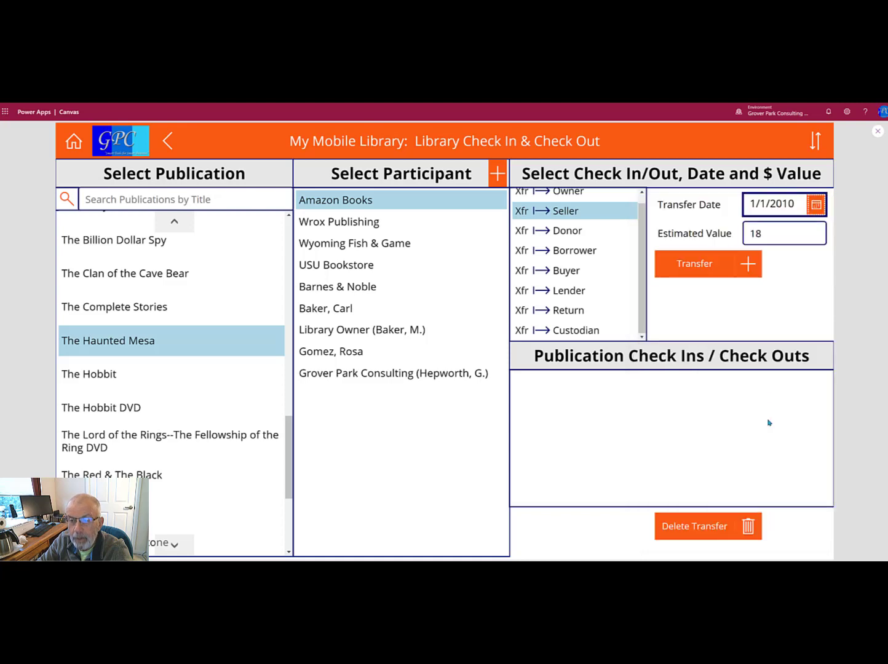
# Set the estimated value to 8 and record the Seller transfer for The Haunted Mesa
pyautogui.doubleClick(750, 239)
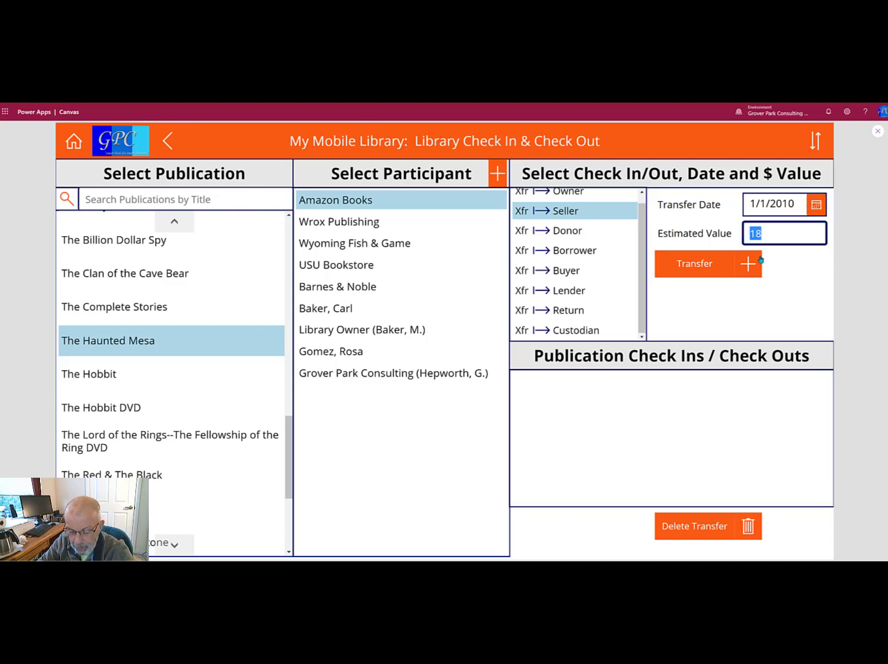
pyautogui.write('8')
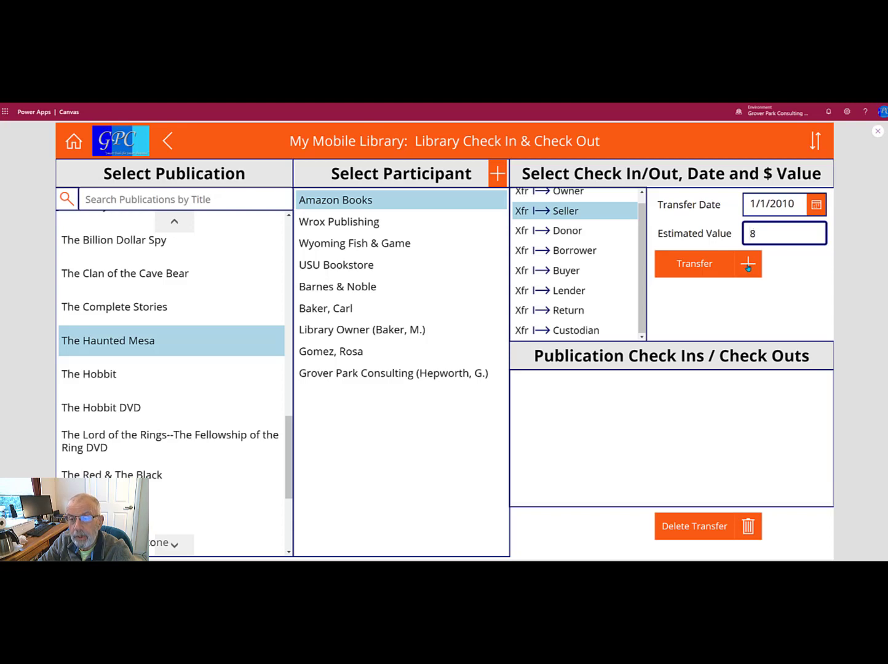
pyautogui.click(748, 266)
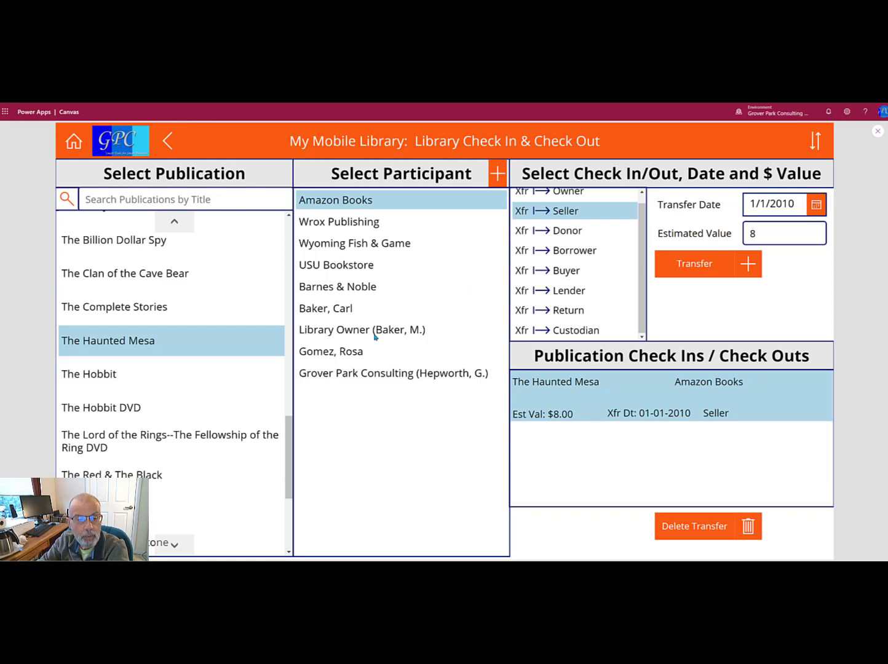
# Record an Owner transfer of The Haunted Mesa for the Library Owner and select its entry in the check-in/check-out list
pyautogui.click(322, 335)
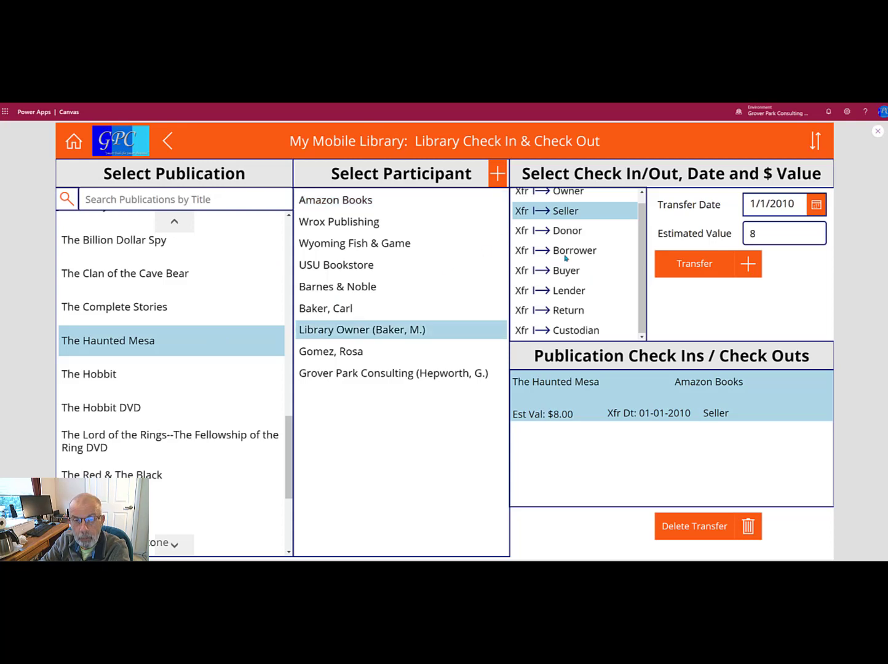
pyautogui.click(561, 193)
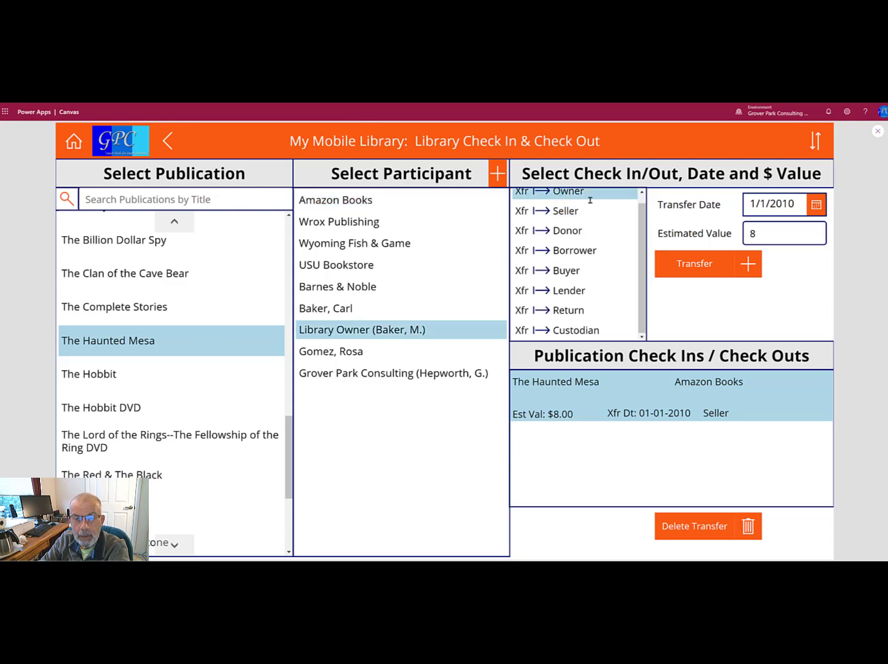
pyautogui.click(750, 267)
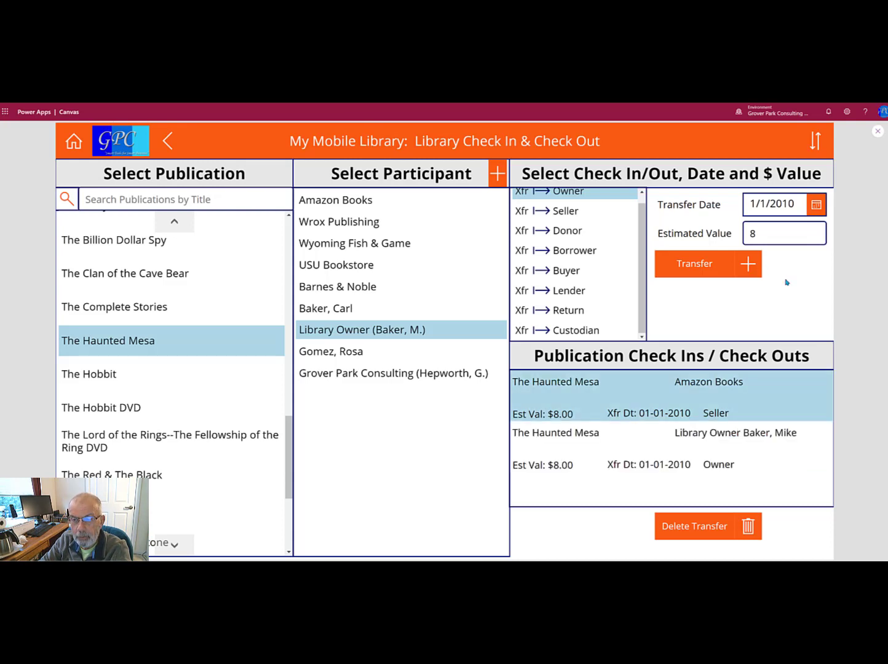
pyautogui.click(773, 233)
pyautogui.click(572, 438)
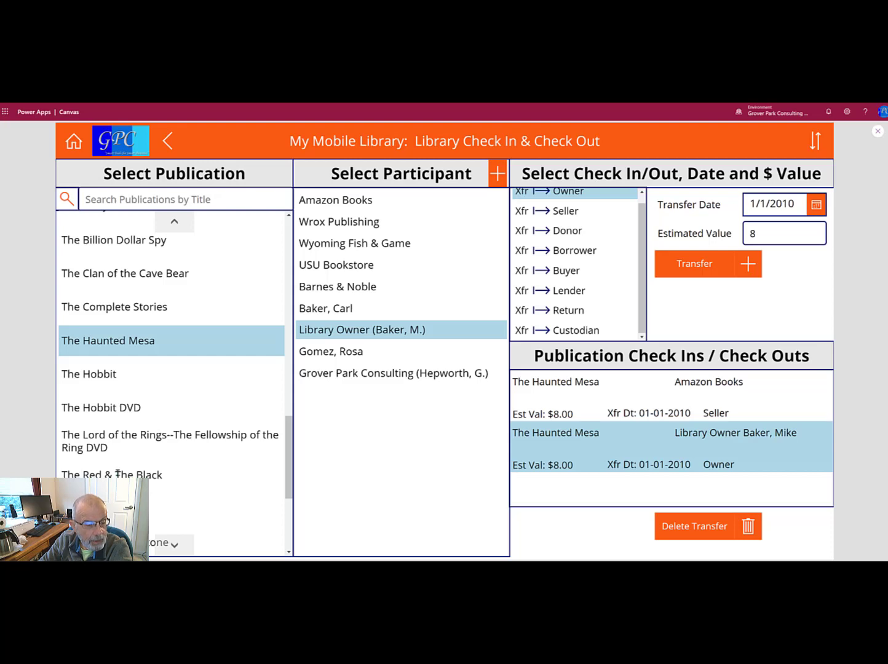
# Delete the Owner transfer recorded for the publication 1984
pyautogui.scroll(15, 153, 350)
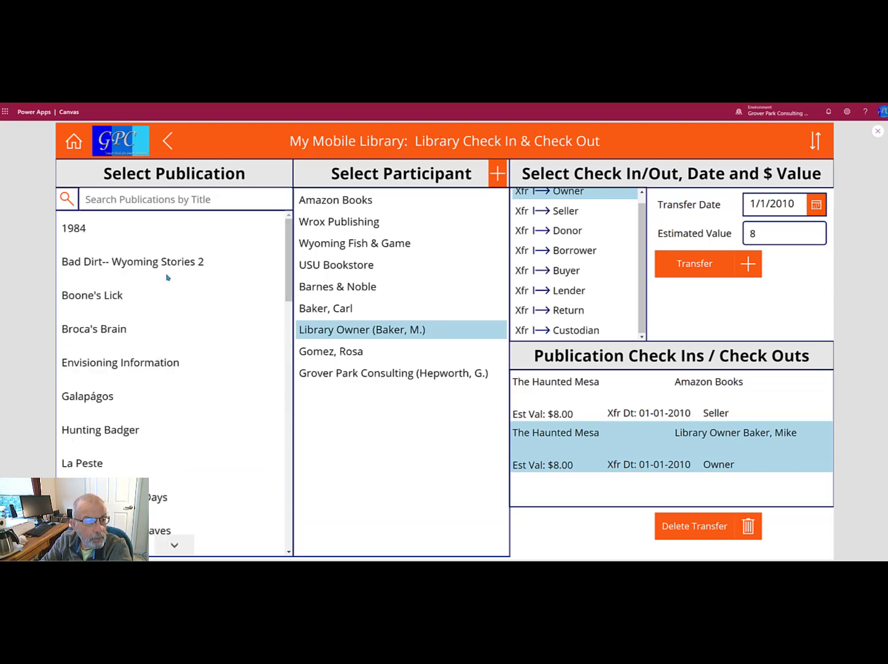
pyautogui.click(77, 230)
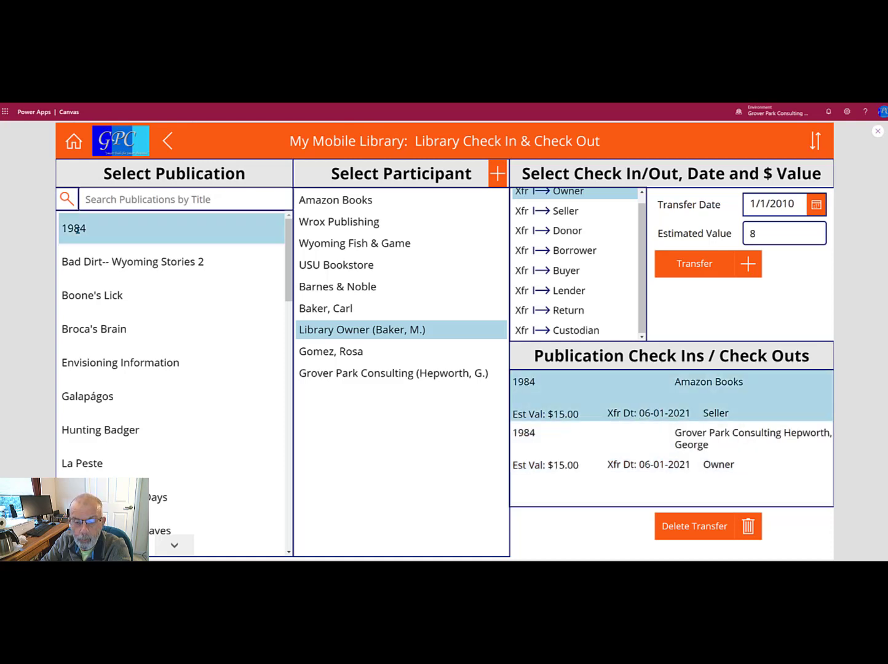
pyautogui.click(705, 460)
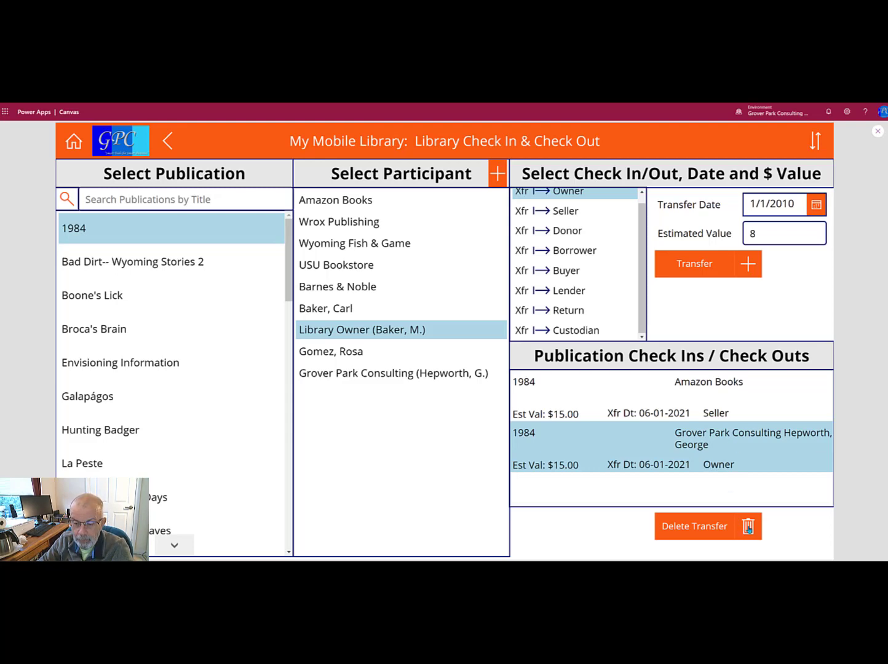
pyautogui.click(749, 528)
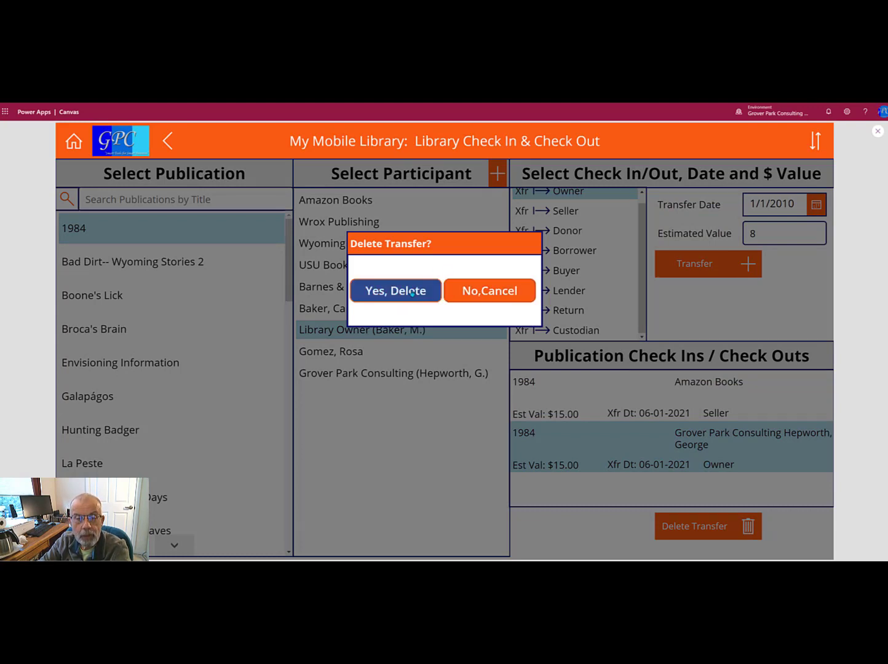
pyautogui.click(412, 293)
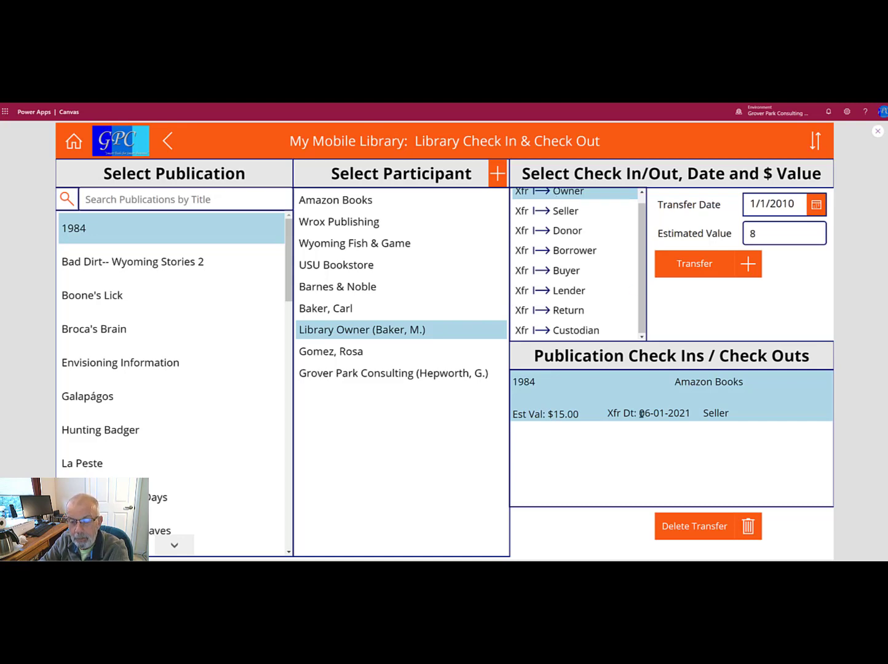
# Set the transfer date to 6/10/2021
pyautogui.click(793, 205)
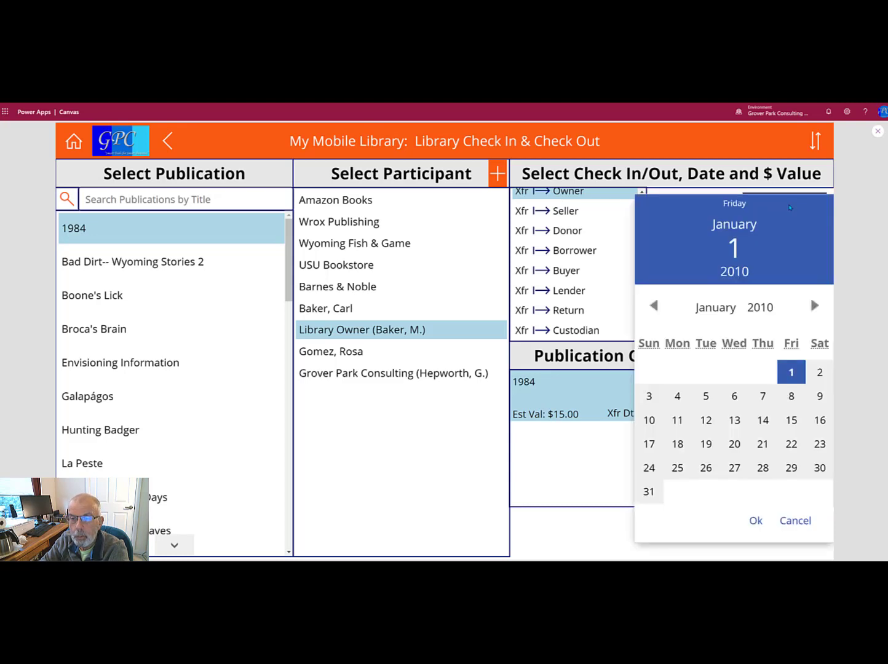
pyautogui.click(764, 307)
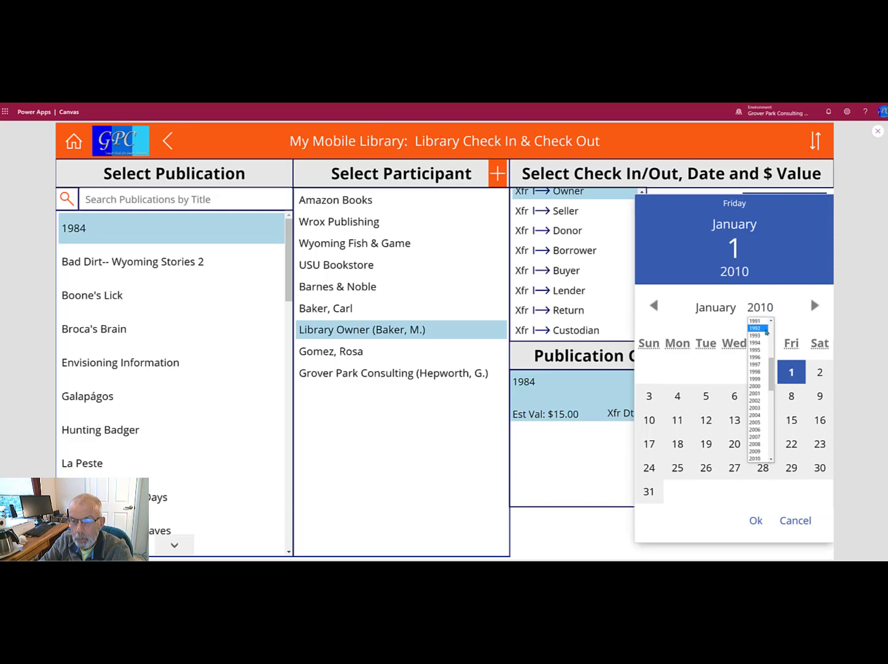
pyautogui.scroll(-10, 763, 434)
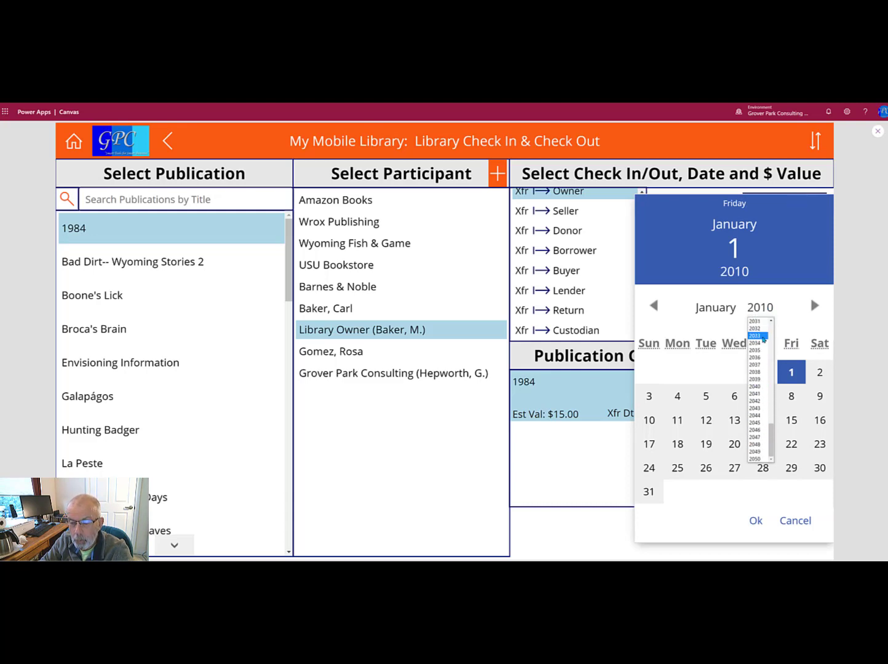
pyautogui.scroll(7, 763, 342)
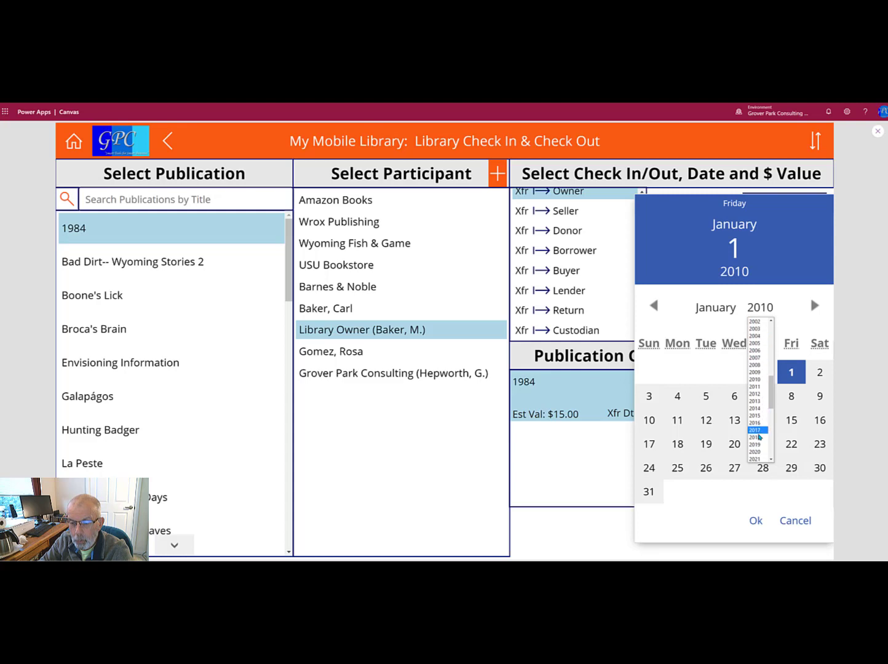
pyautogui.click(757, 459)
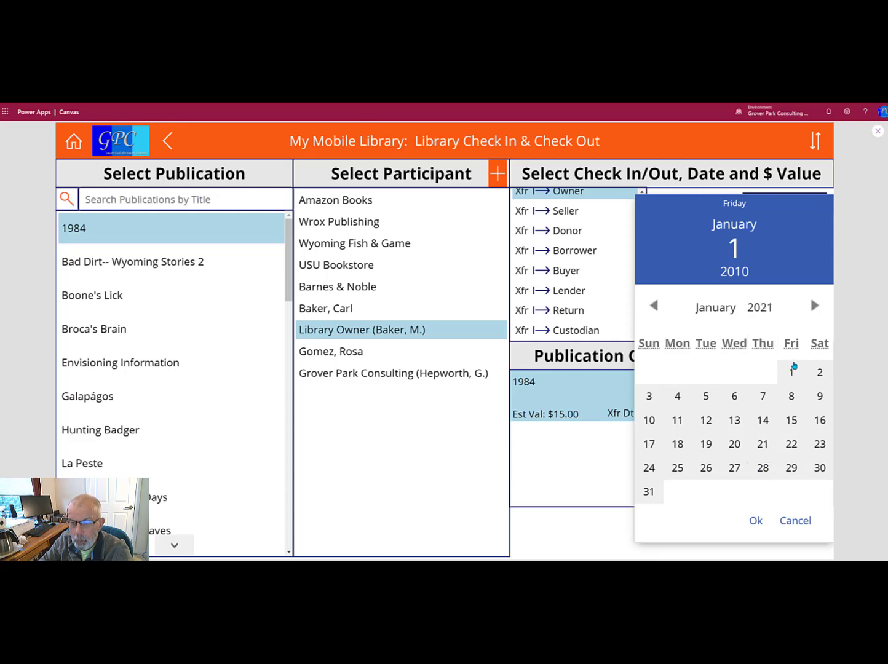
pyautogui.click(813, 306)
pyautogui.click(814, 306)
pyautogui.click(814, 306)
pyautogui.click(814, 306)
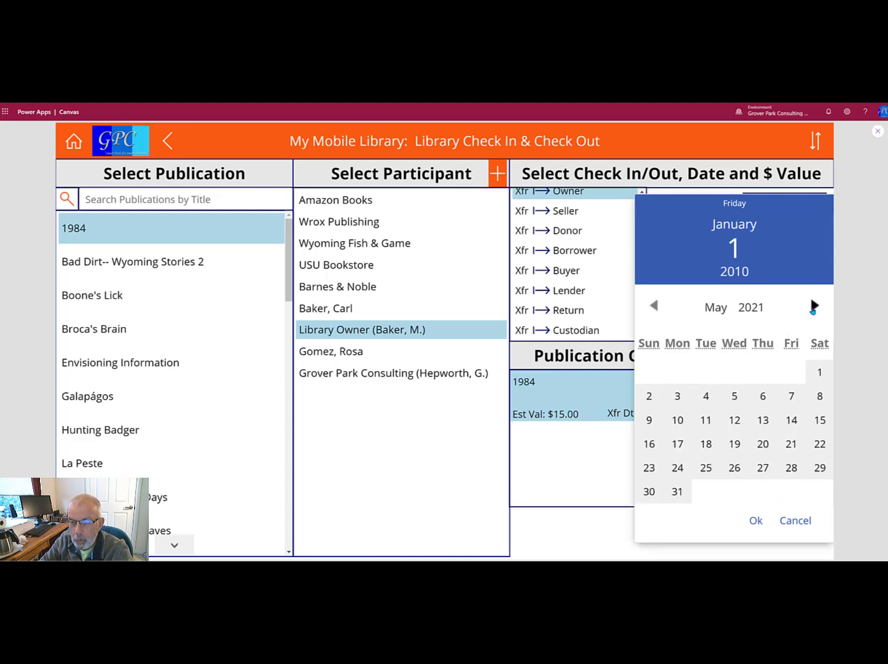
pyautogui.click(814, 306)
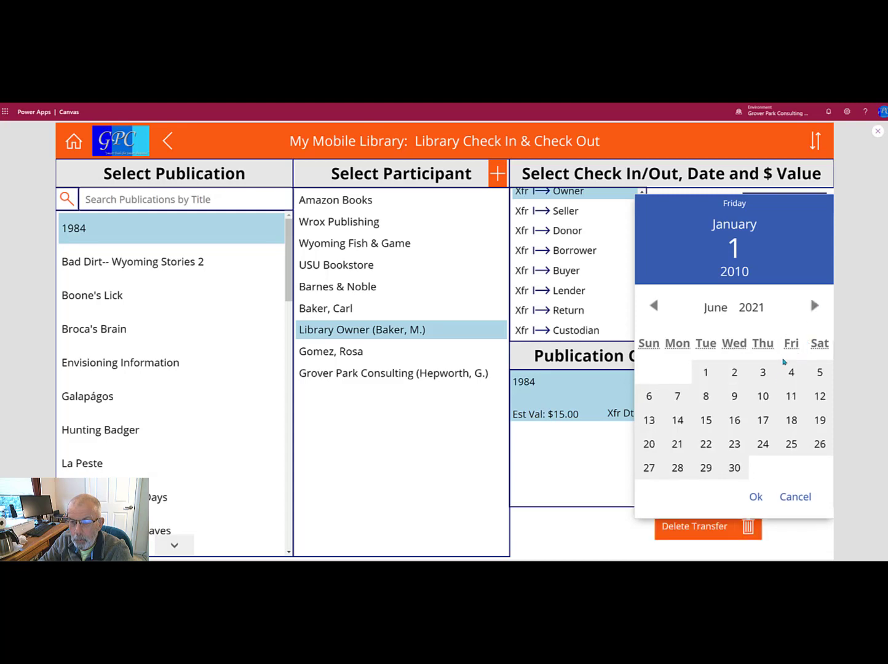
pyautogui.click(765, 398)
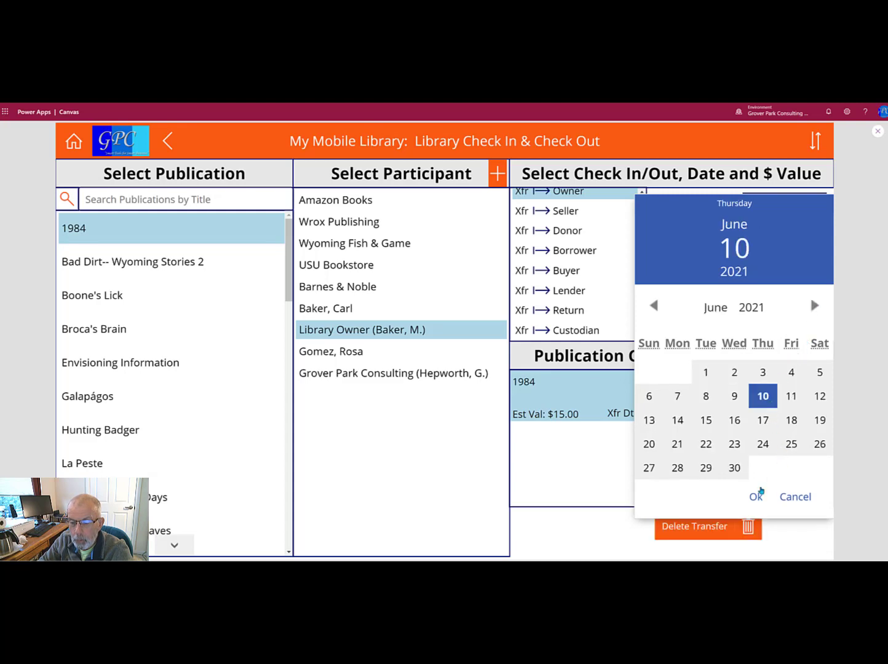
pyautogui.click(755, 496)
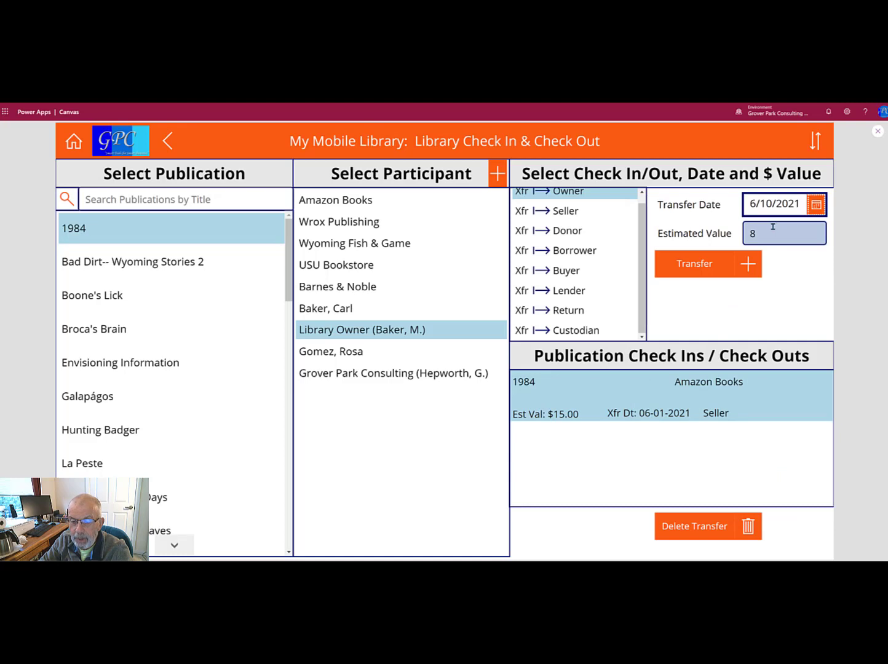
# Set the estimated value to 15 and record the Owner transfer of 1984 for the Library Owner
pyautogui.moveTo(772, 226); pyautogui.dragTo(751, 228)
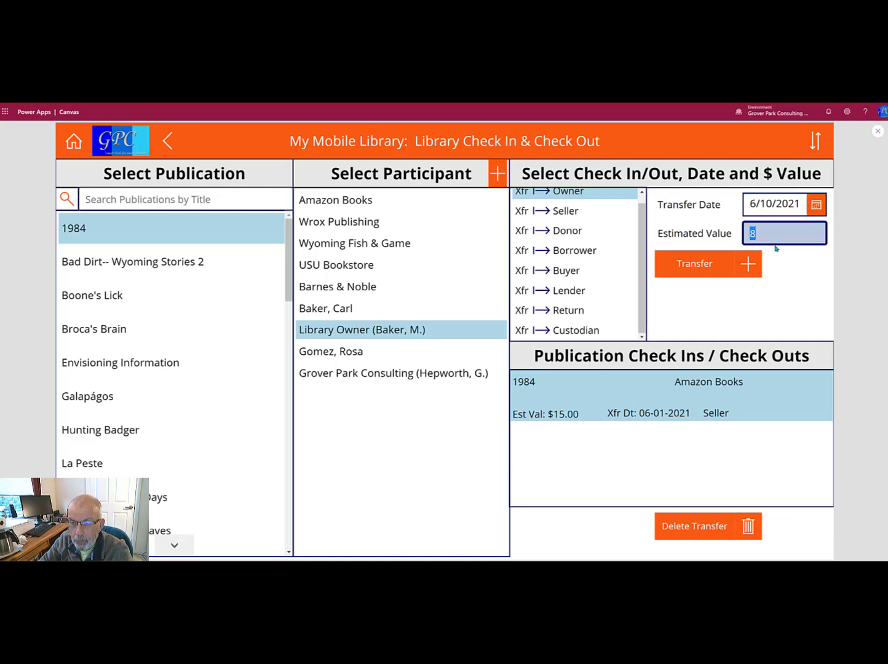
pyautogui.write('15')
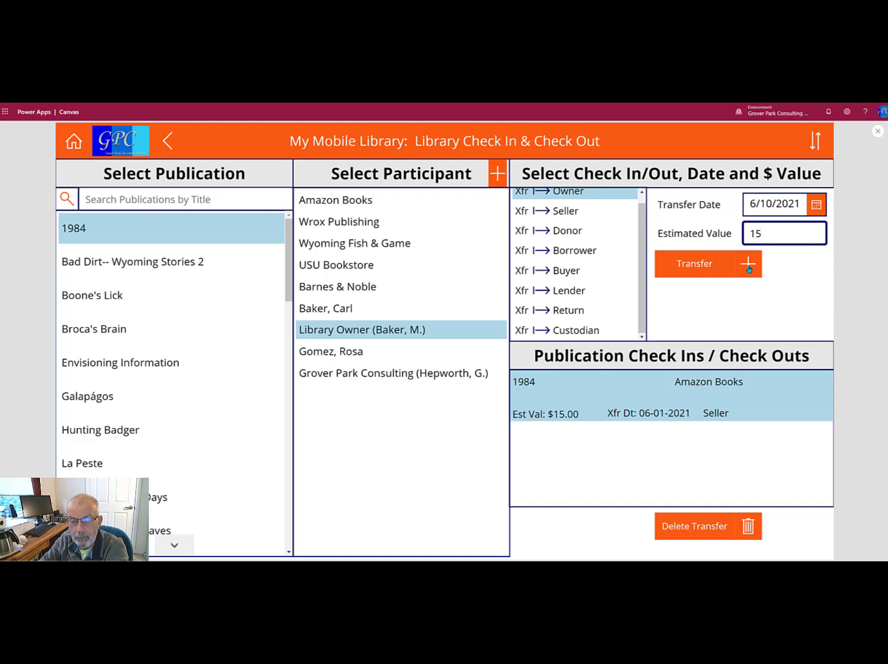
pyautogui.click(749, 269)
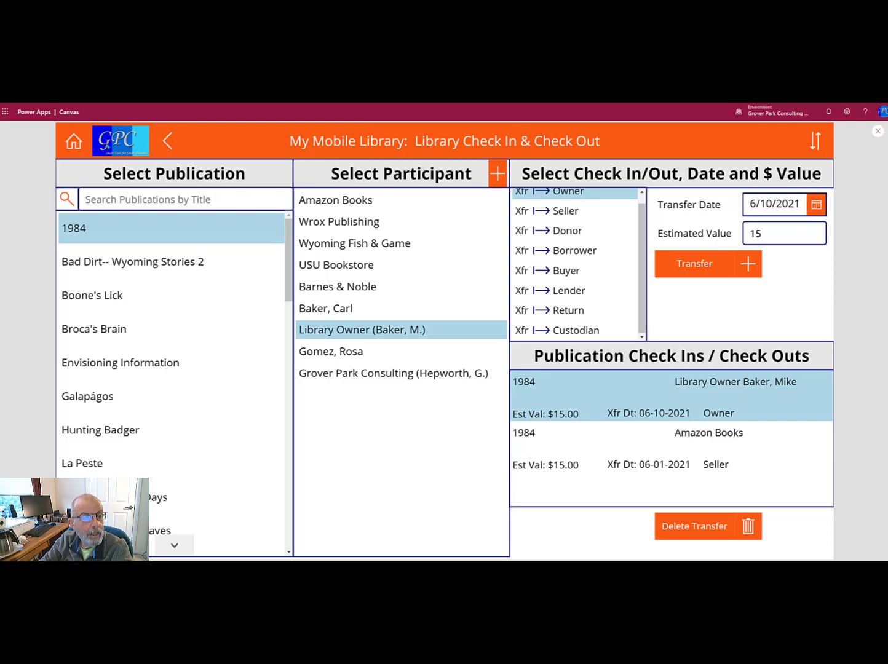
# Go to the participant roles screen and review the Owner and Seller roles, including their sort order
pyautogui.click(73, 143)
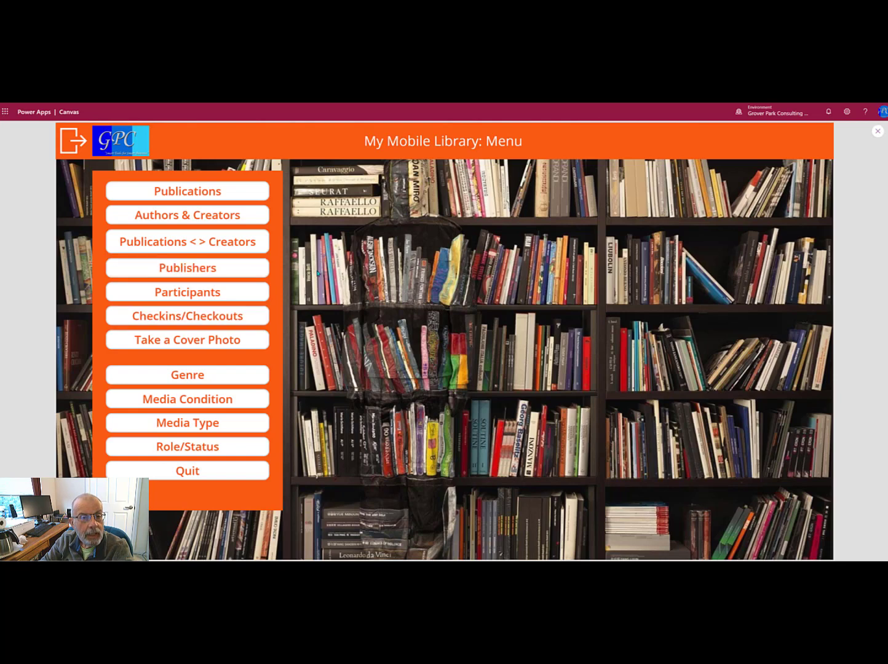
pyautogui.click(198, 447)
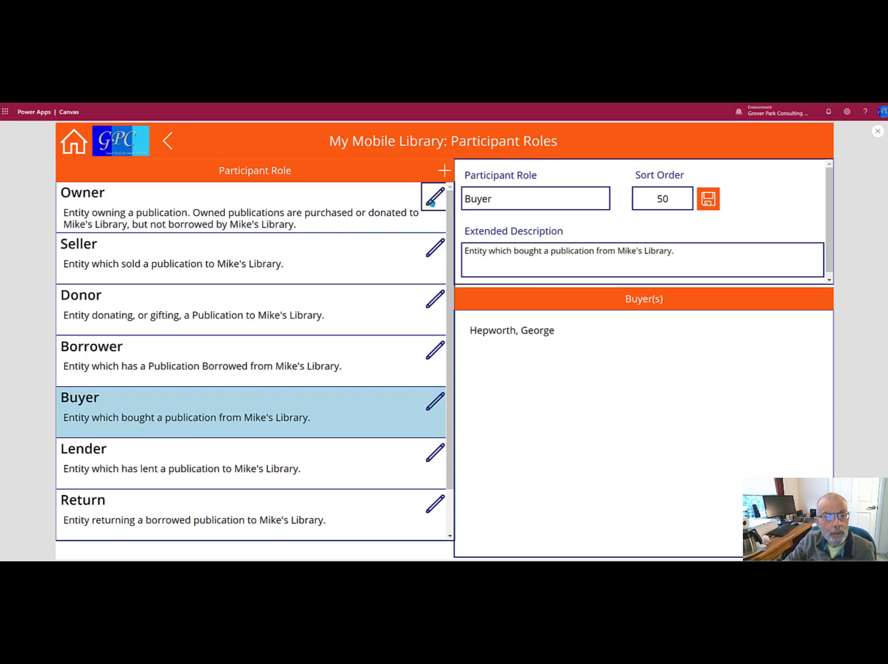
pyautogui.click(428, 210)
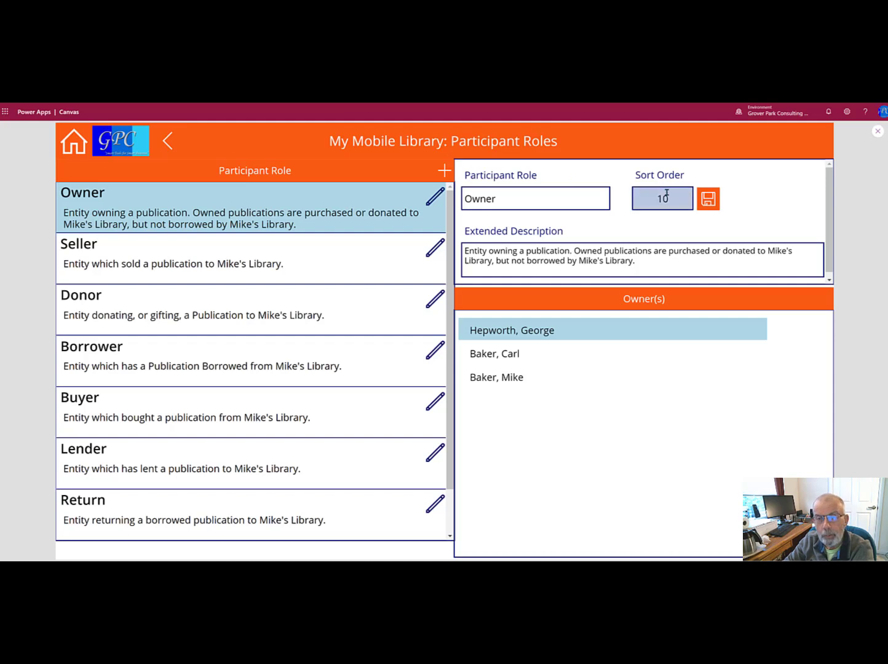
pyautogui.click(439, 252)
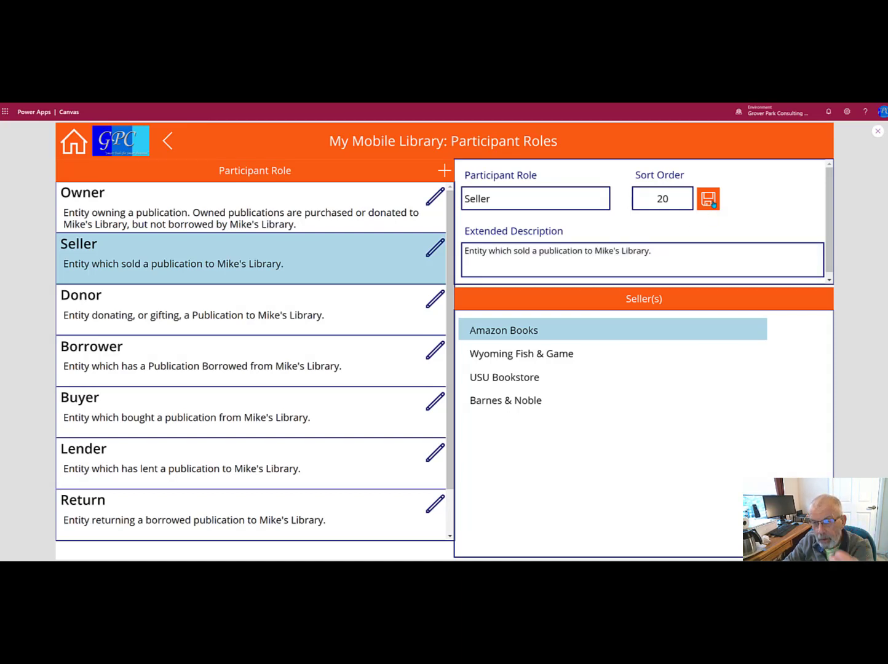
pyautogui.click(670, 198)
pyautogui.moveTo(671, 198); pyautogui.dragTo(661, 199)
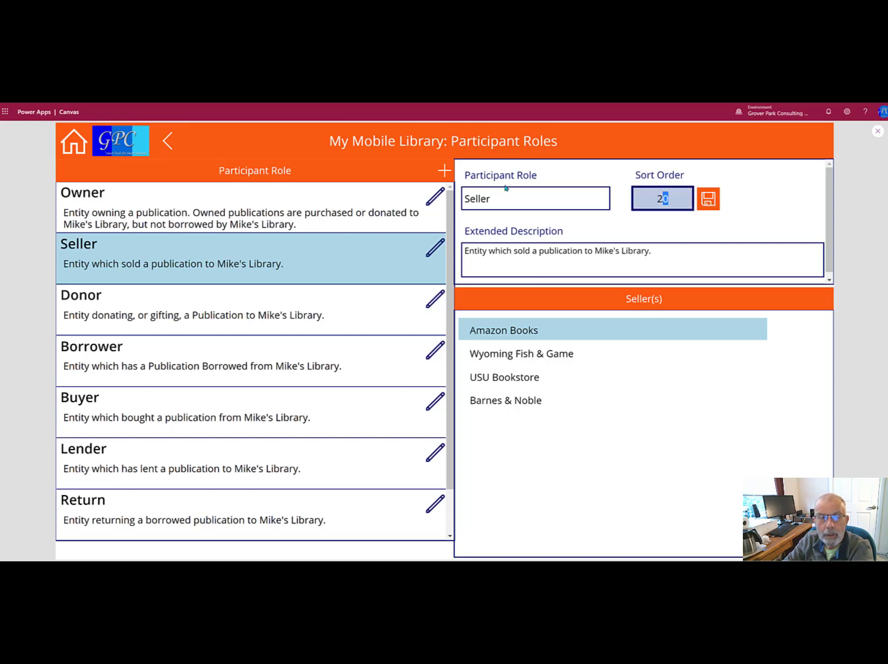
# Set the Owner role's sort order to 15, save it, and compare it with the Seller role
pyautogui.click(432, 200)
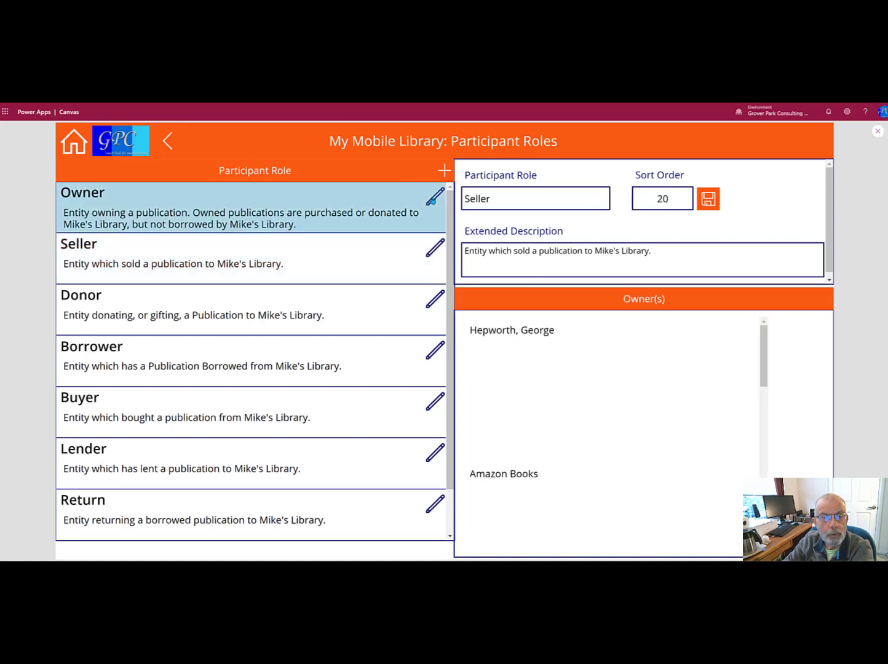
pyautogui.click(661, 198)
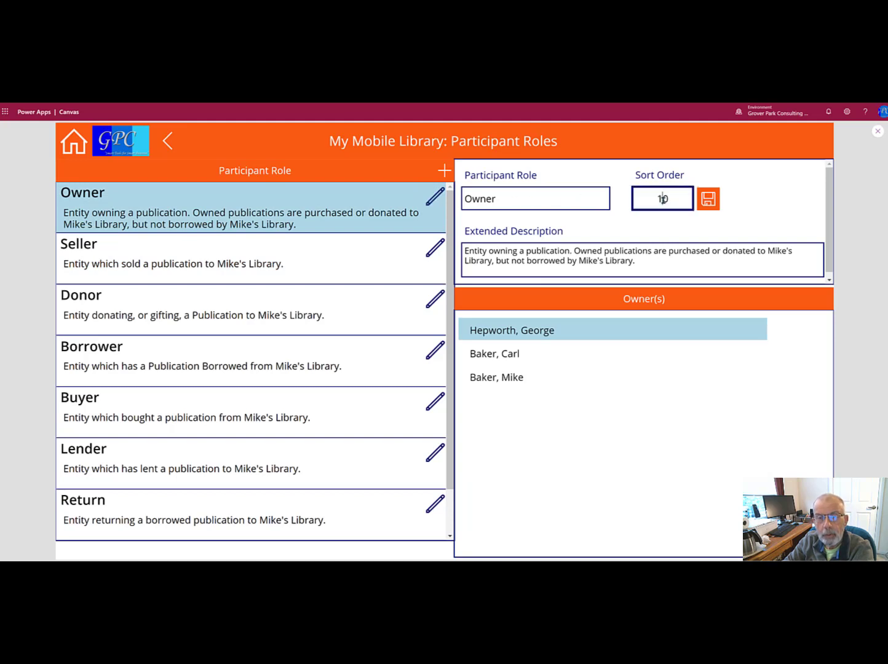
pyautogui.moveTo(662, 199); pyautogui.dragTo(666, 198)
pyautogui.write('5')
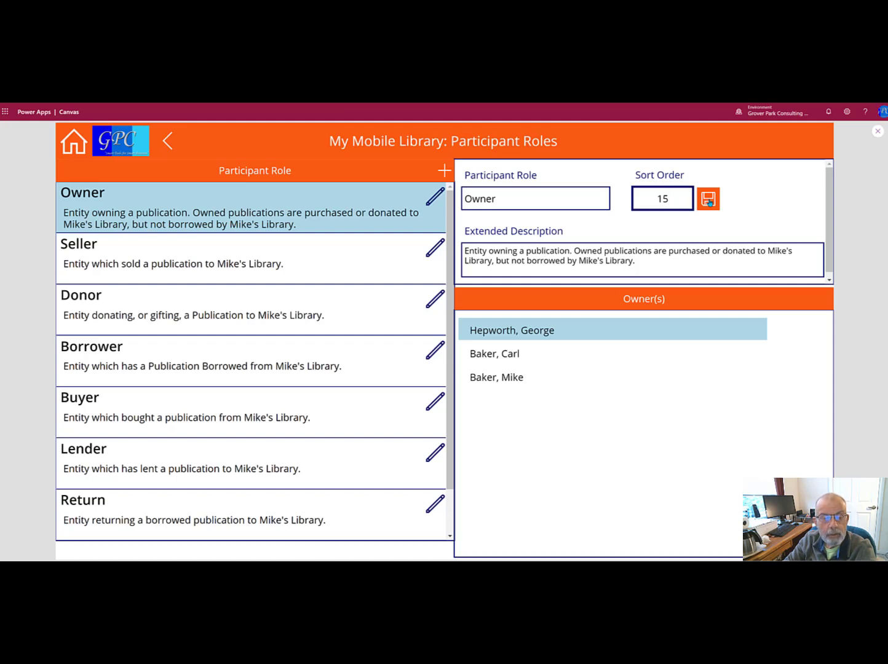
pyautogui.click(709, 201)
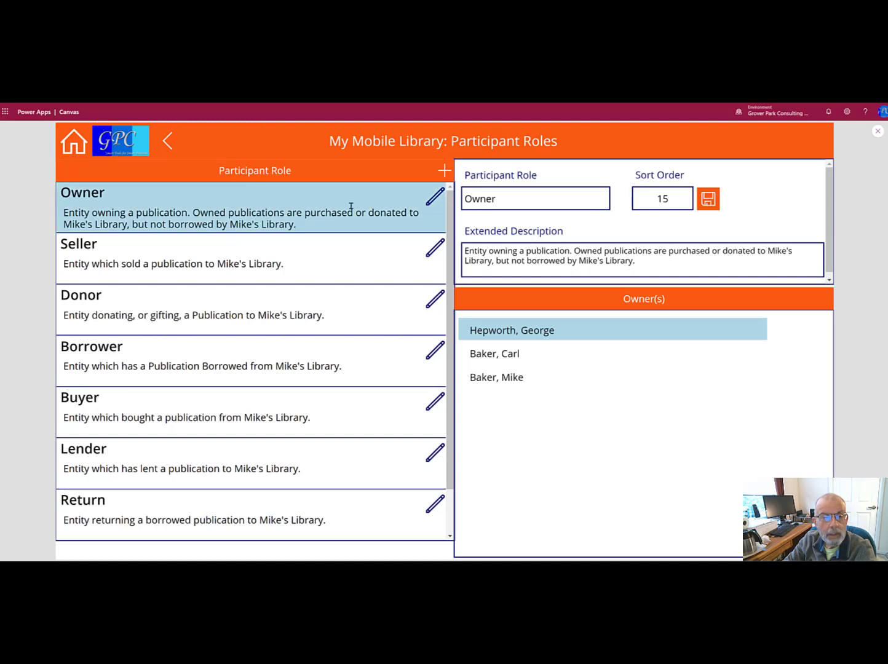
pyautogui.click(393, 262)
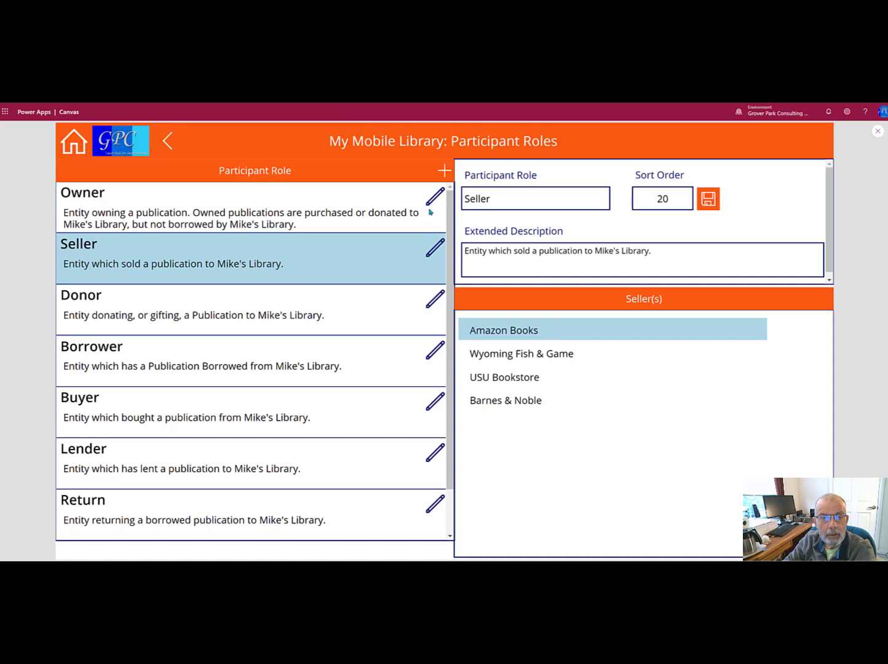
pyautogui.click(430, 205)
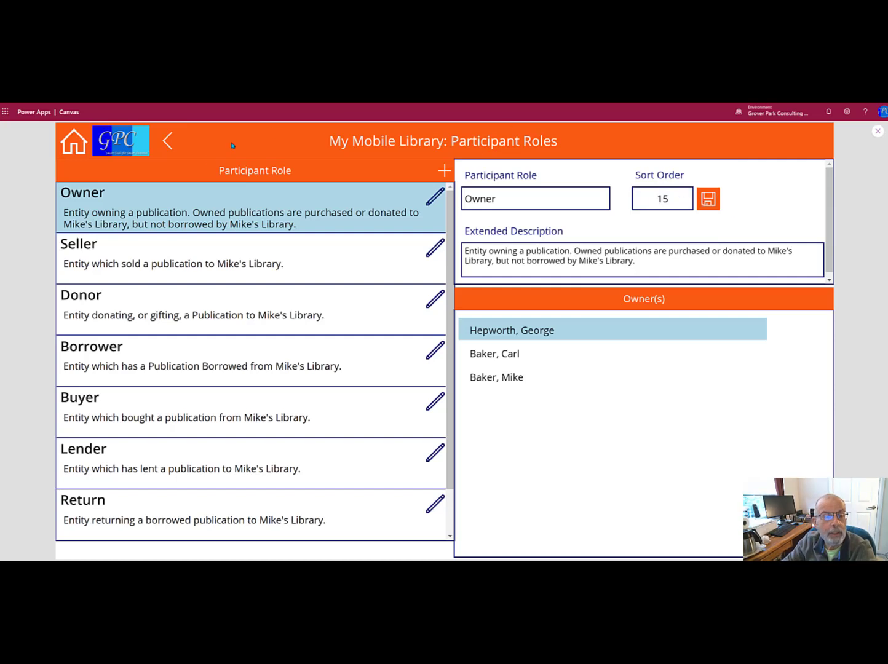
# Go to the library participants screen and view the details of Amazon Books and the Library Owner
pyautogui.click(78, 153)
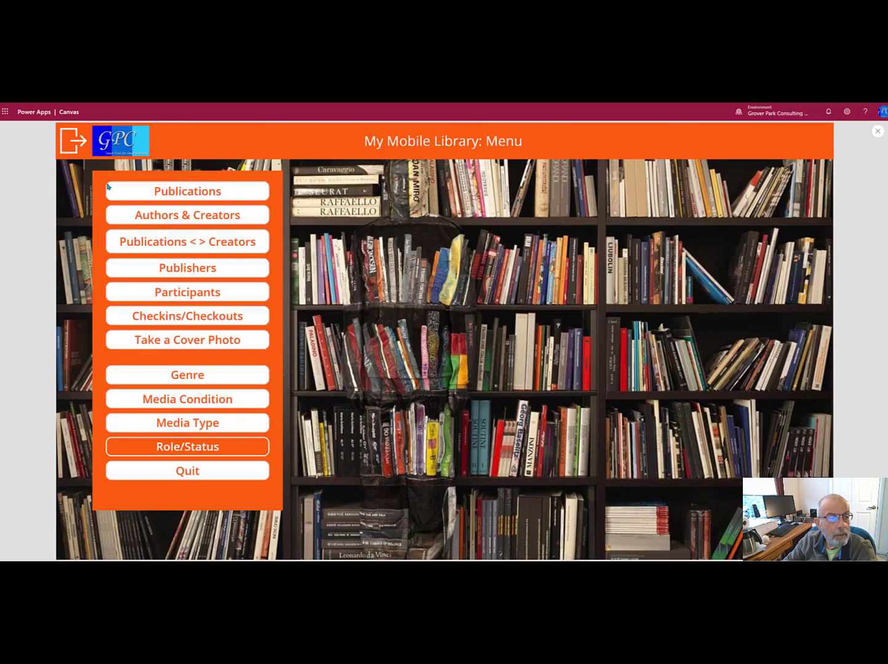
pyautogui.click(184, 294)
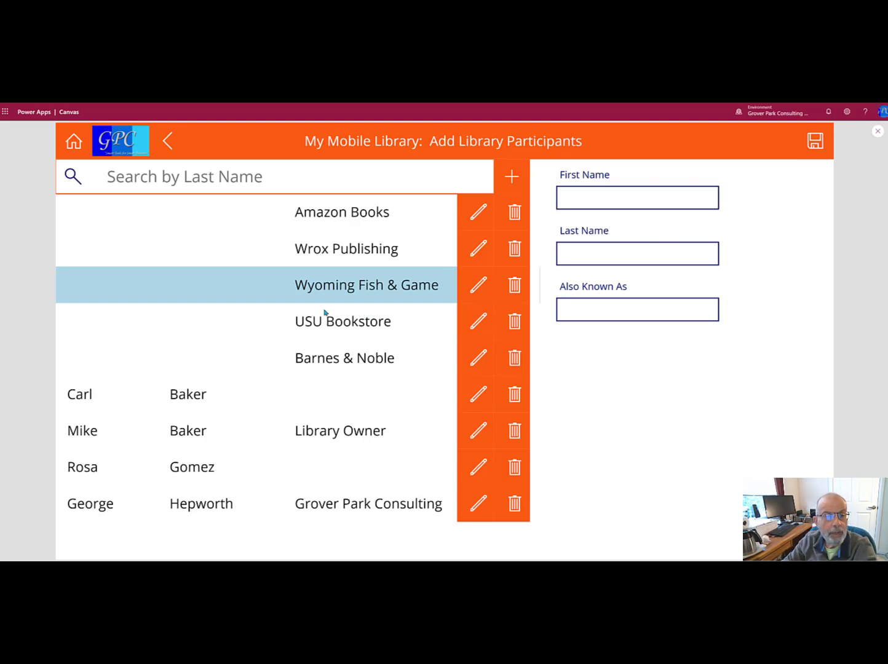
pyautogui.click(338, 213)
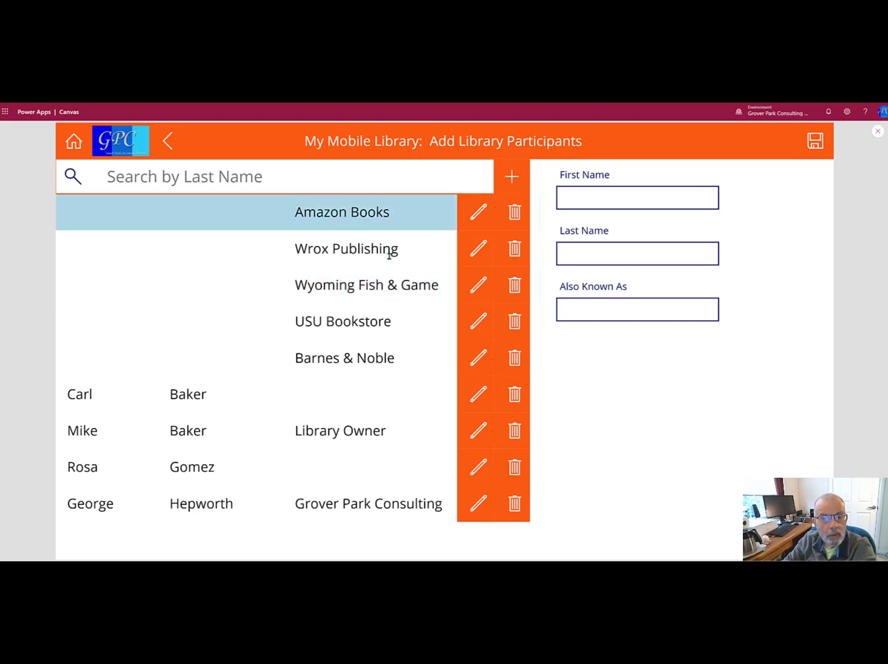
pyautogui.click(479, 212)
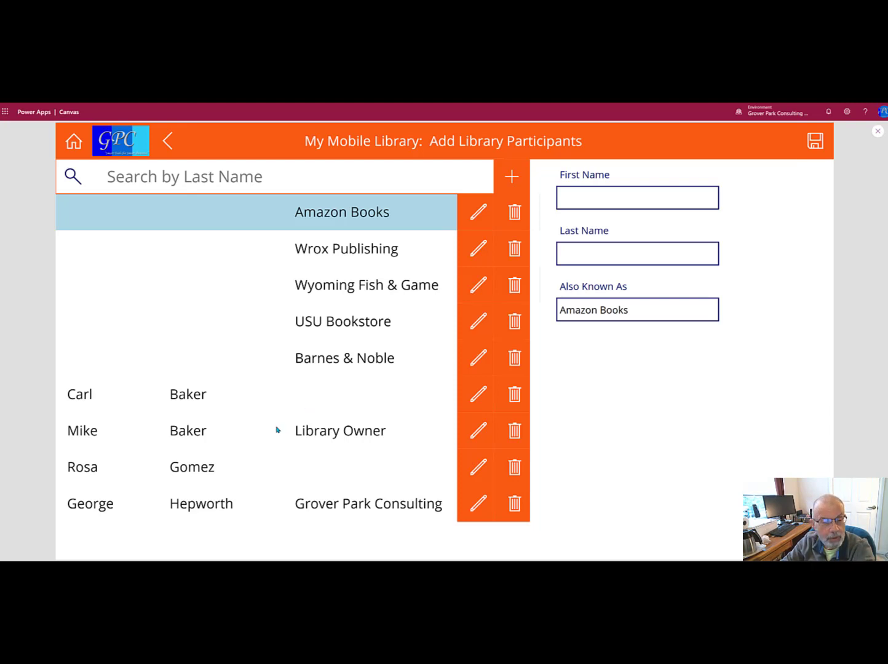
pyautogui.click(203, 432)
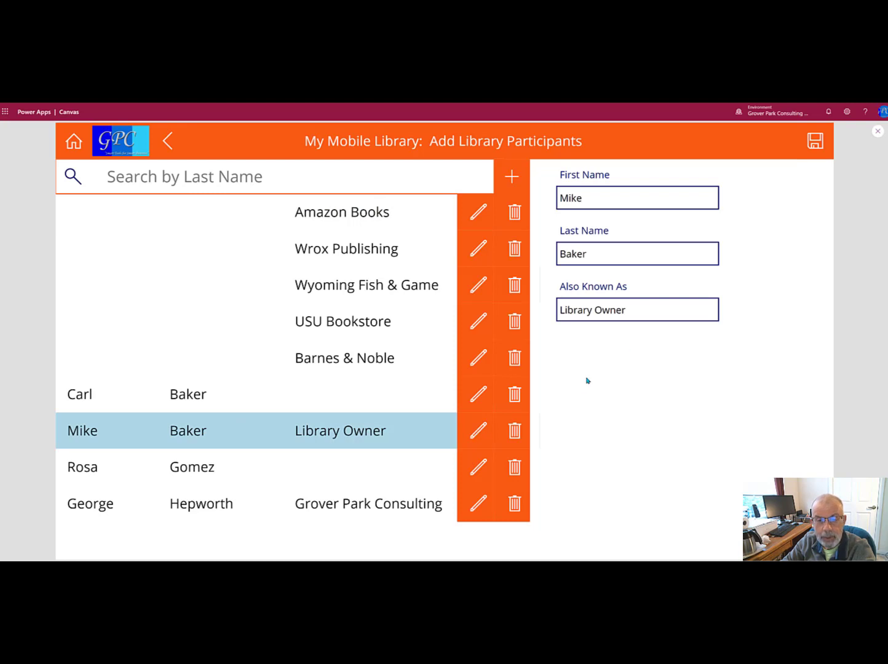
# Try to delete the participant also known as Grover Park Consulting
pyautogui.click(346, 502)
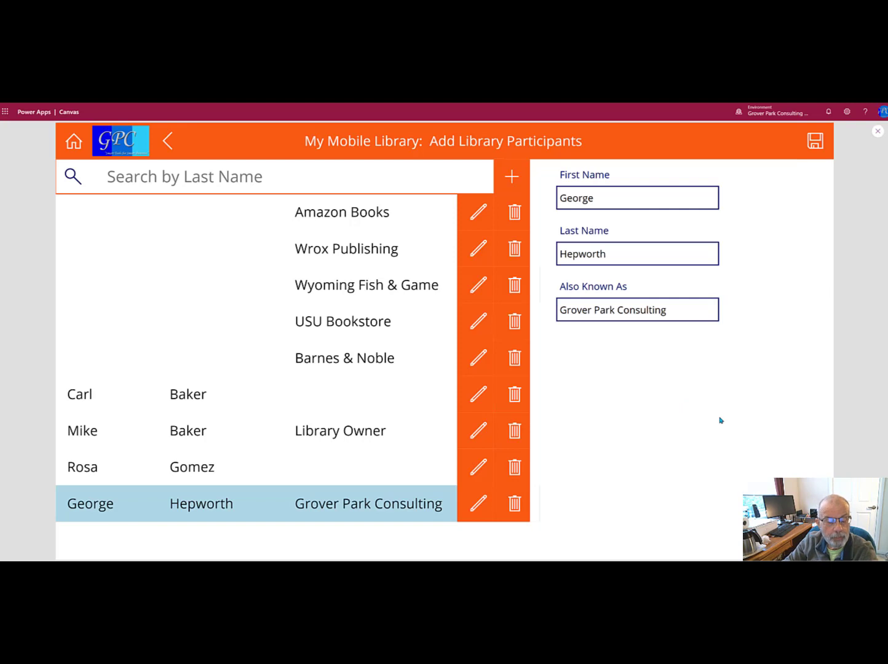
pyautogui.click(515, 506)
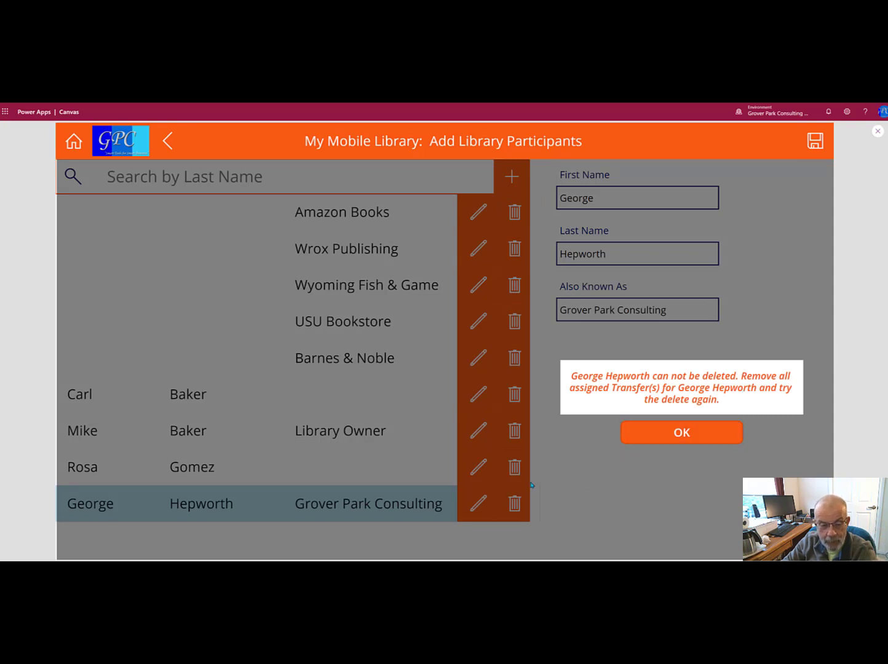
pyautogui.click(687, 438)
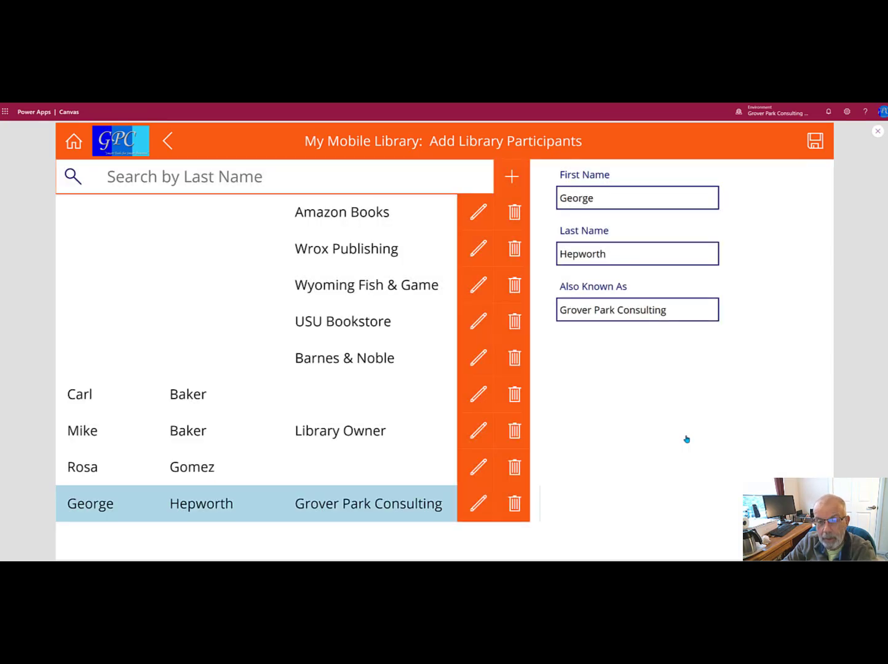
# Add a new library participant with first name Test and last name Name, and save it
pyautogui.click(514, 178)
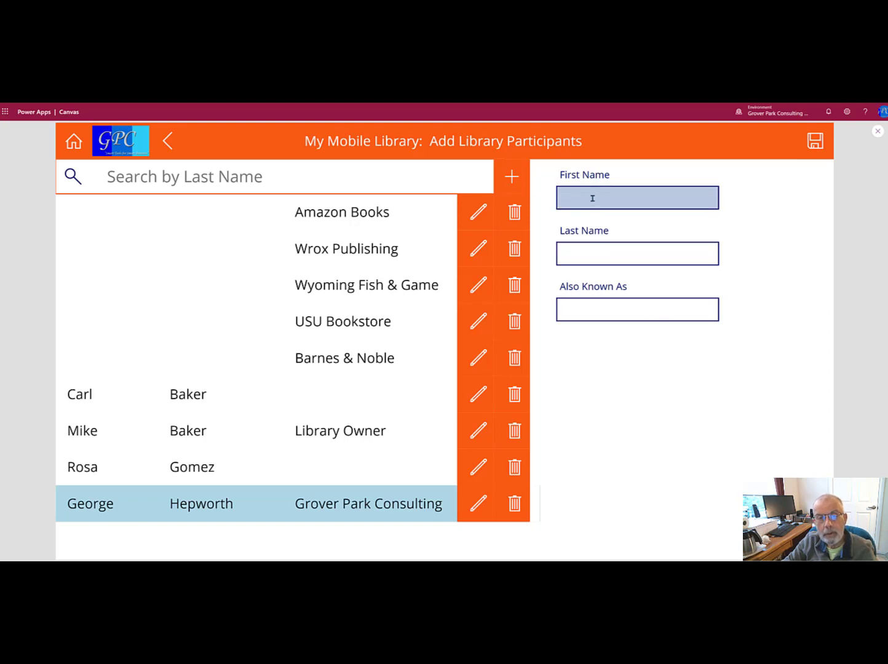
pyautogui.click(587, 198)
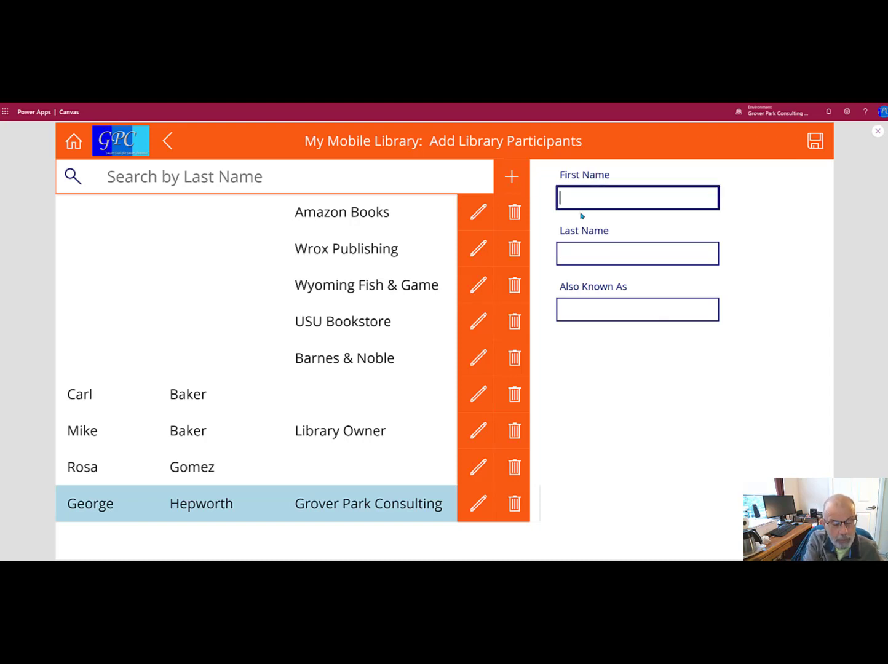
pyautogui.write('Test')
pyautogui.press('Tab')
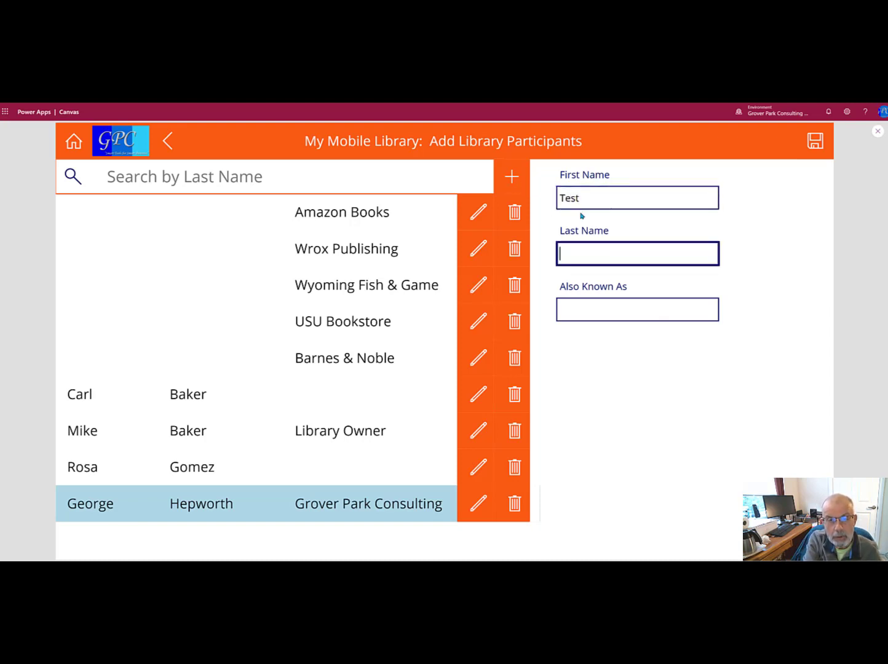
pyautogui.write('Name')
pyautogui.press('Tab')
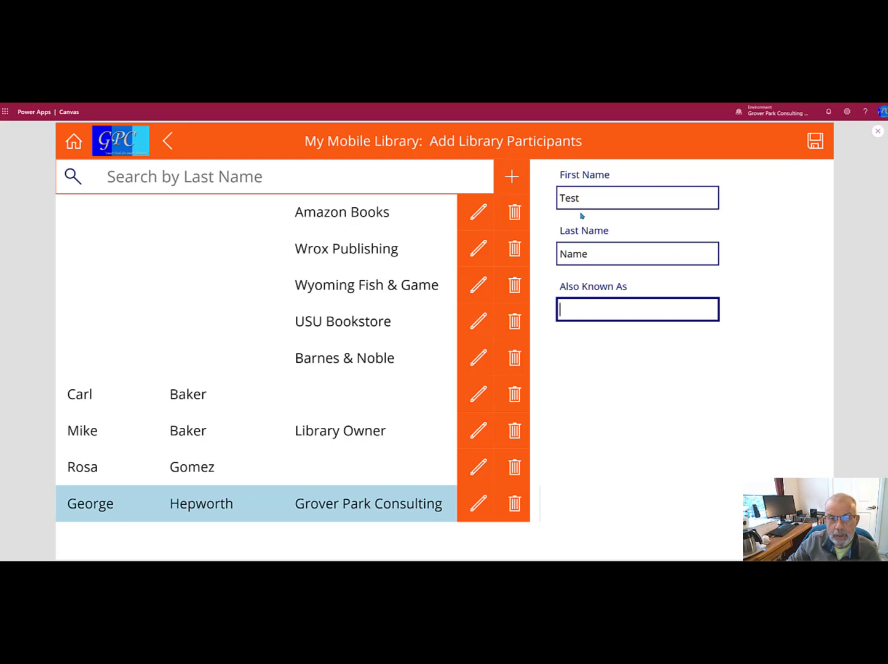
pyautogui.click(815, 142)
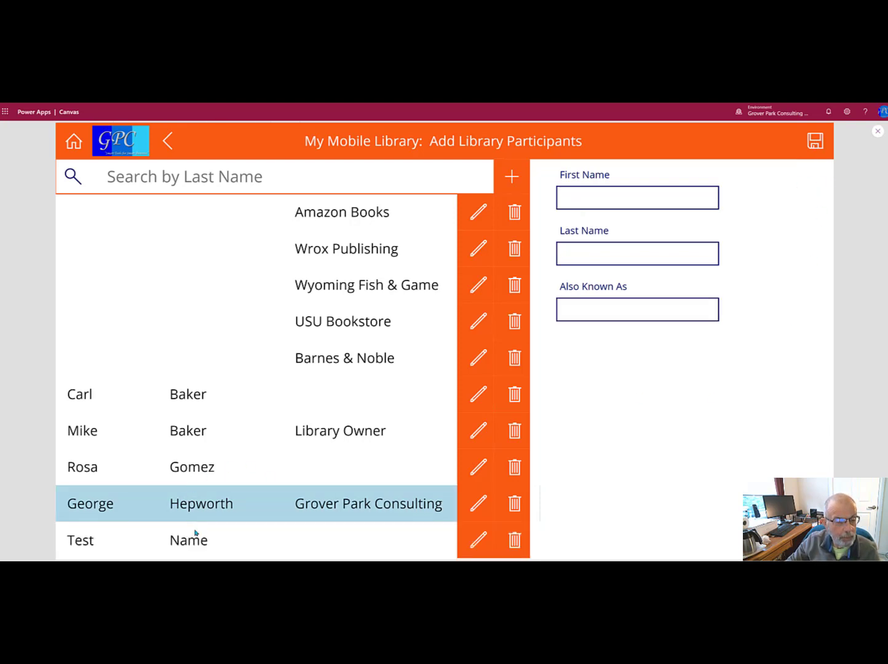
# Delete the Test Name participant and confirm the deletion
pyautogui.click(193, 540)
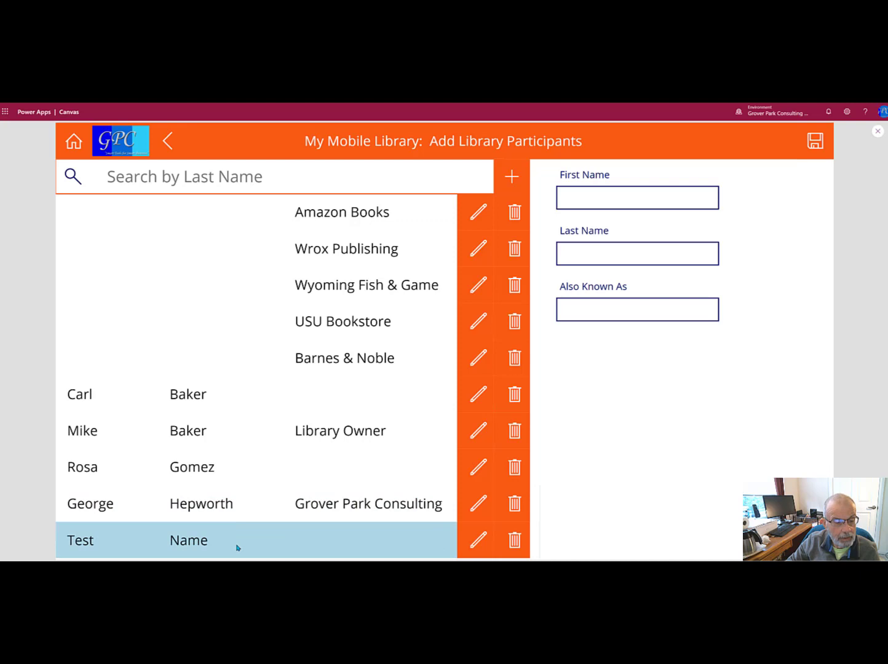
pyautogui.click(515, 542)
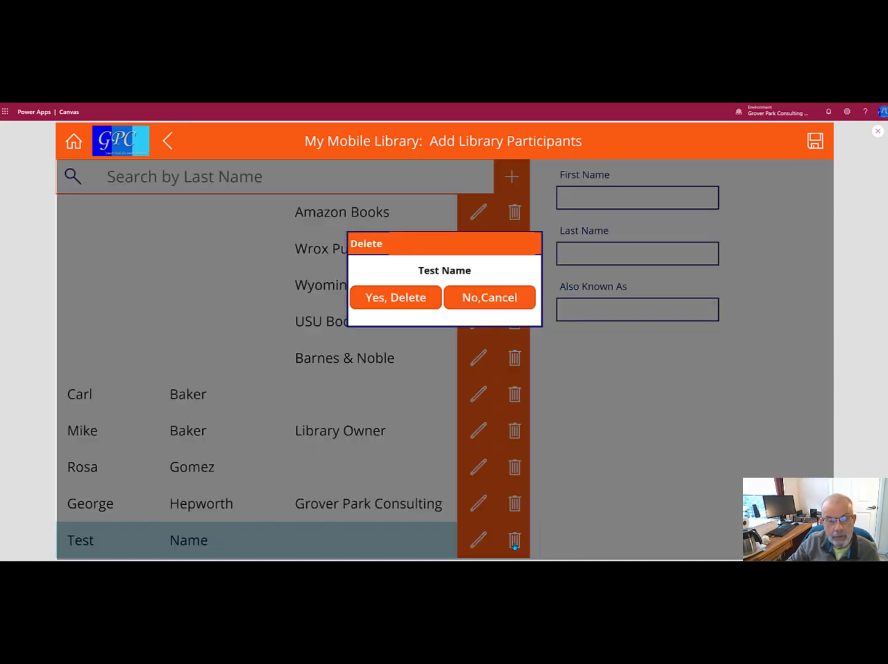
pyautogui.click(397, 304)
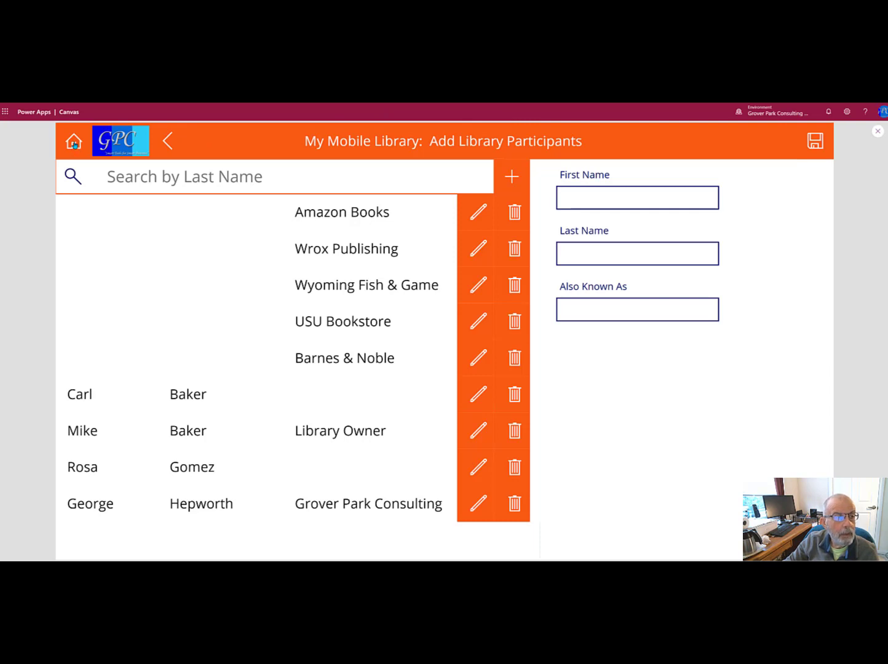
# Go from the participants screen to the Role/Status screen, then exit the app preview to the editor and collapse the formula bar
pyautogui.click(74, 143)
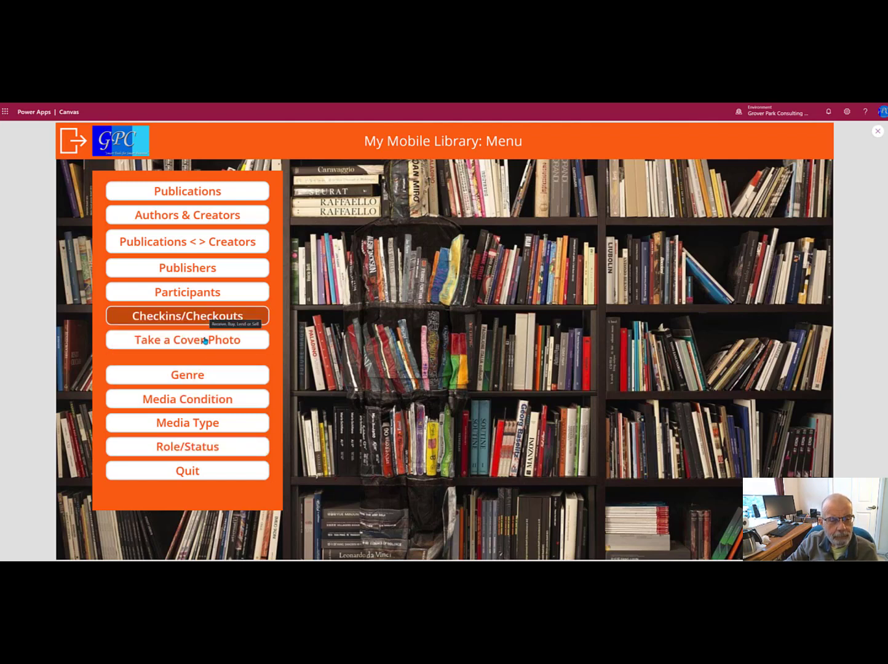
pyautogui.click(203, 449)
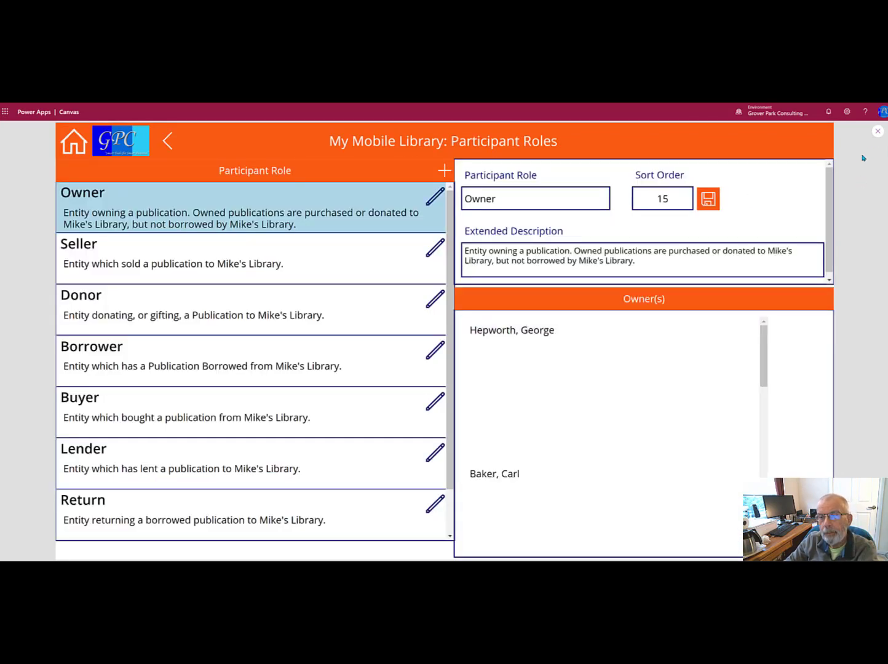
pyautogui.click(878, 132)
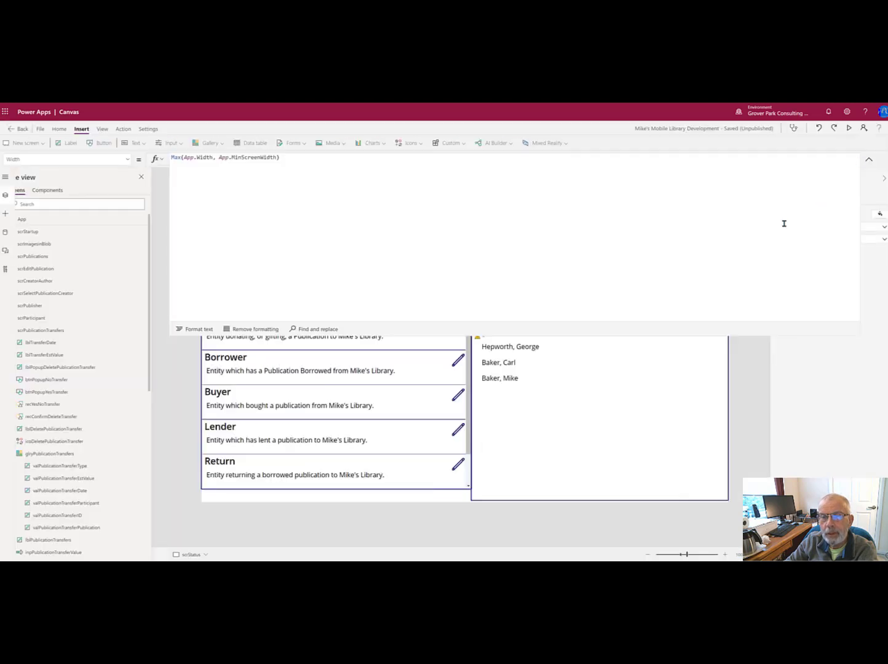
pyautogui.click(869, 159)
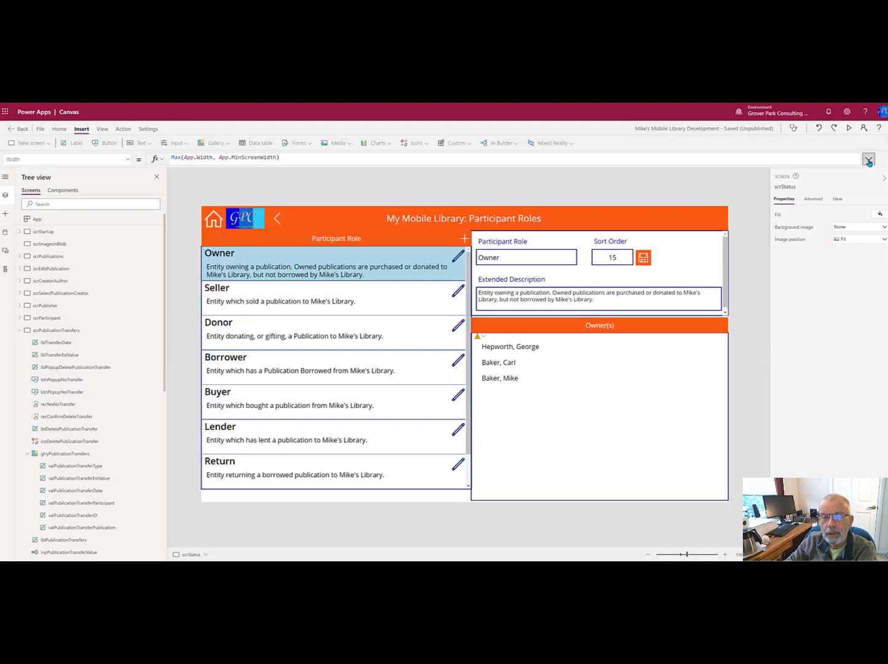
# Examine the OnSelect formula of the save icon beside Sort Order, along with the icon's display mode options
pyautogui.click(669, 263)
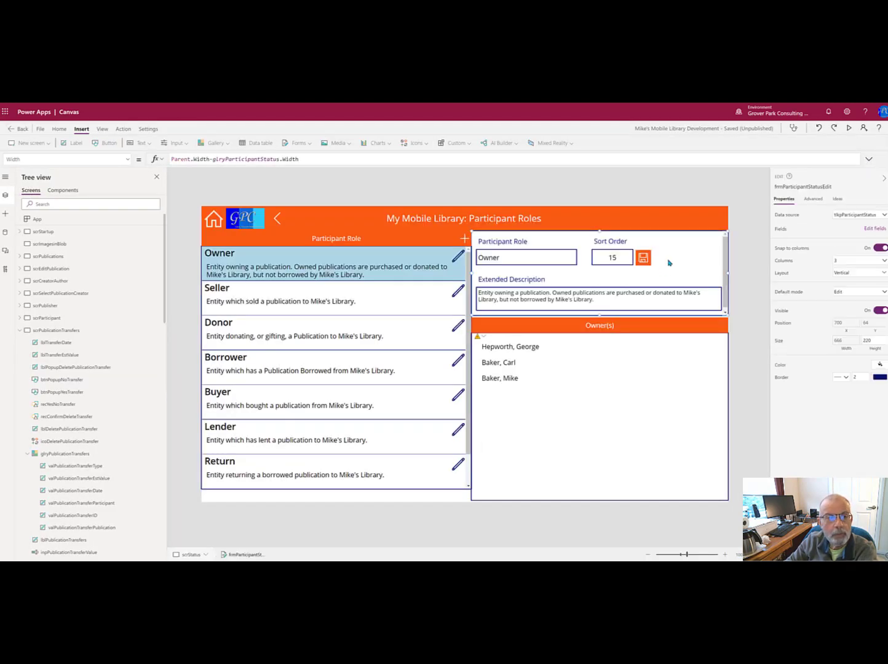
pyautogui.click(641, 260)
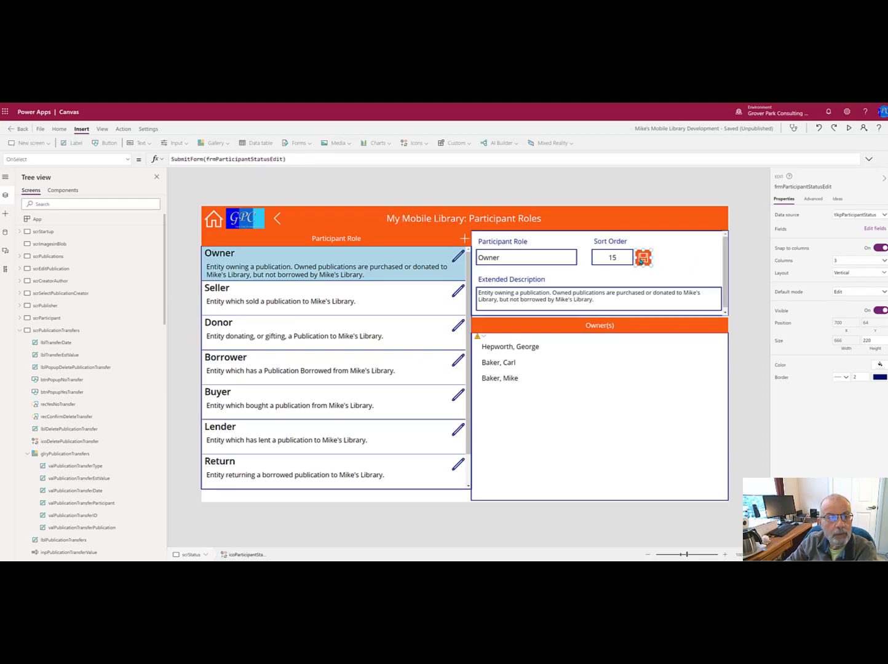
pyautogui.click(869, 159)
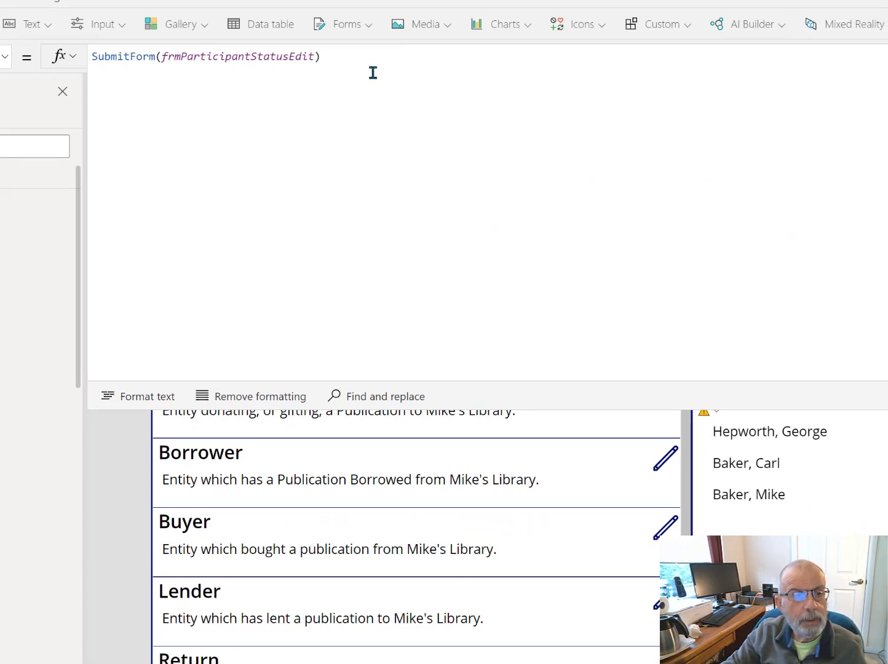
pyautogui.click(357, 57)
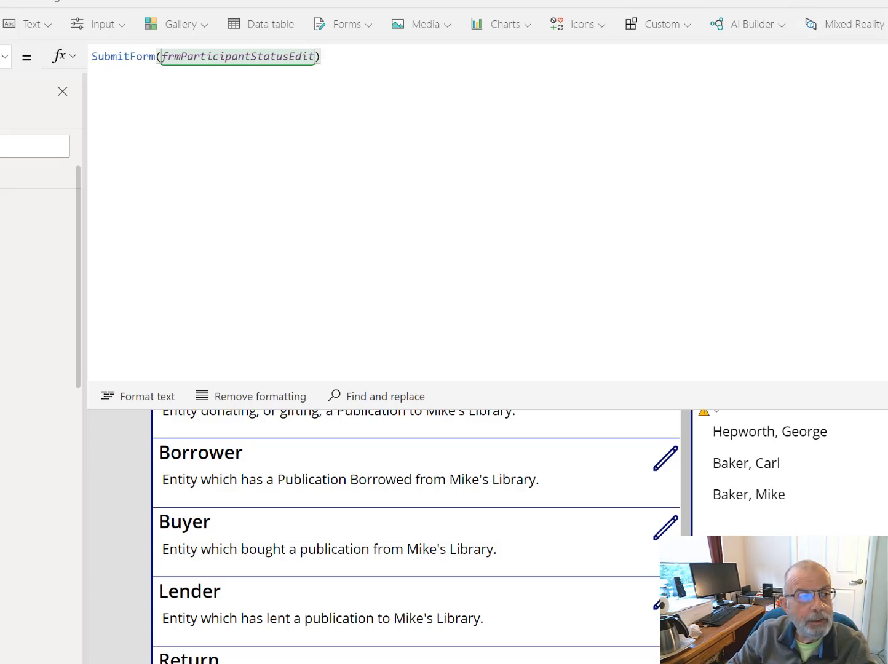
pyautogui.press('Escape')
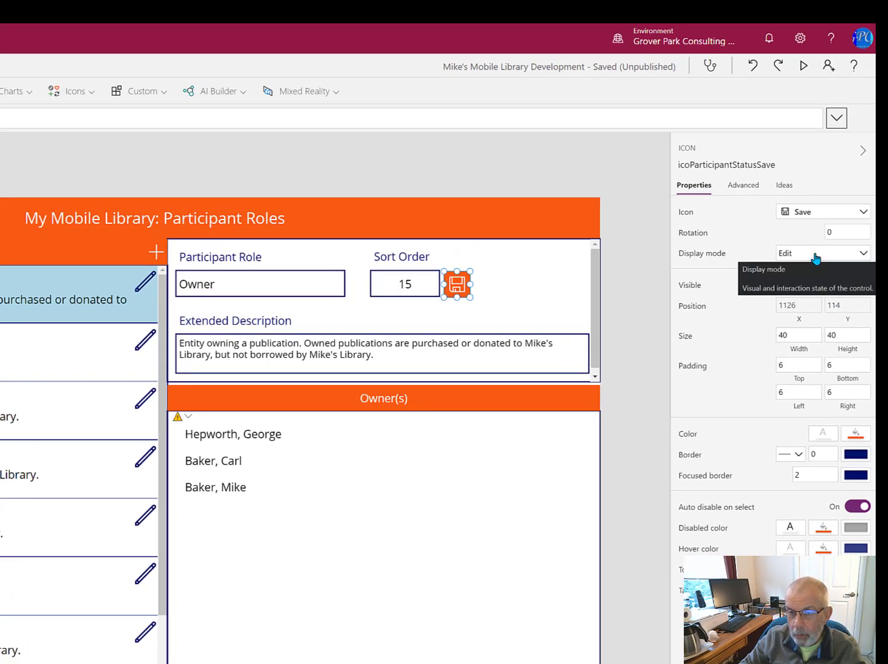
pyautogui.click(864, 256)
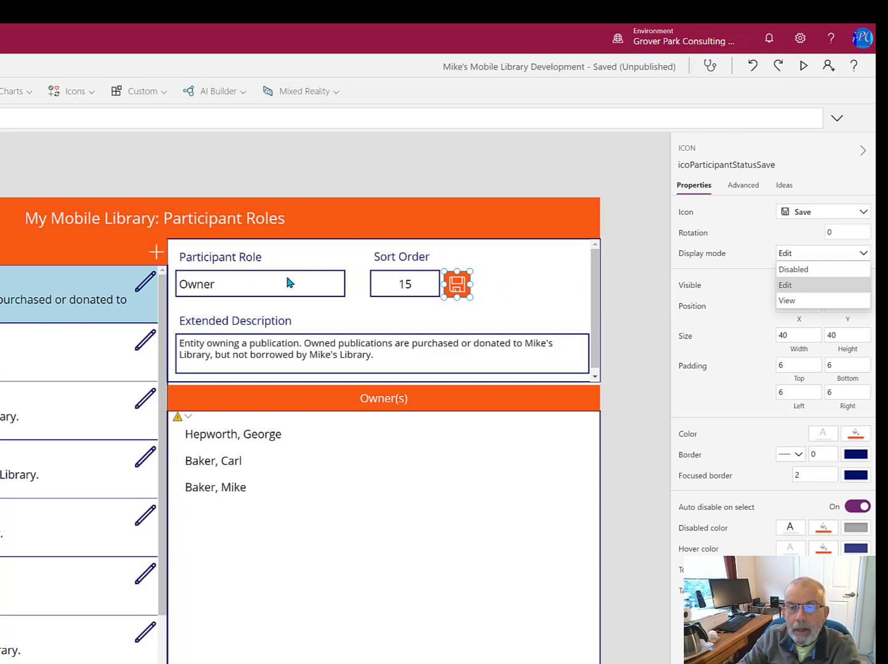
# Examine the OnSelect formulas of the Owner row's edit icon and the add icon, highlighting EditForm and NewForm
pyautogui.click(142, 284)
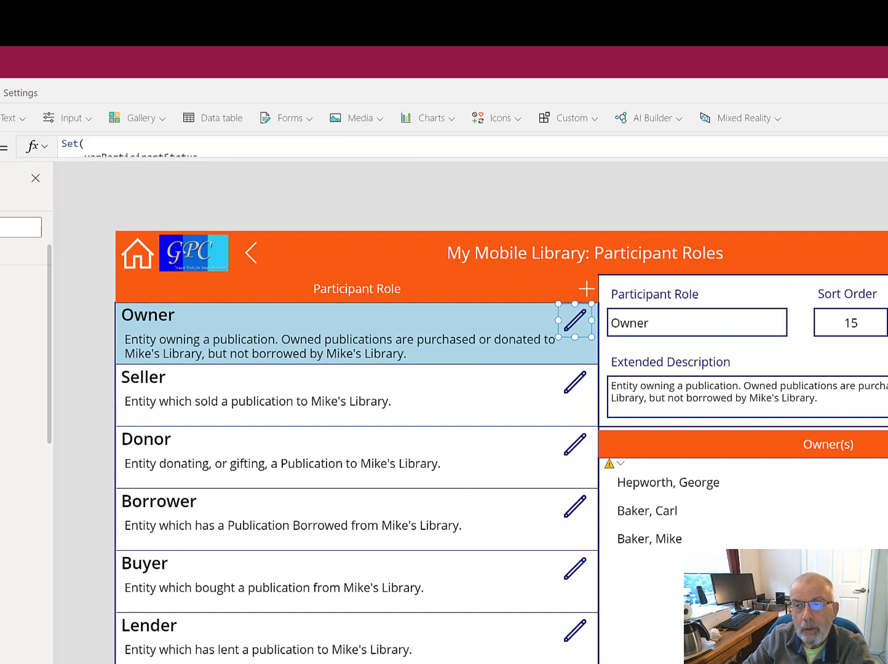
pyautogui.click(705, 148)
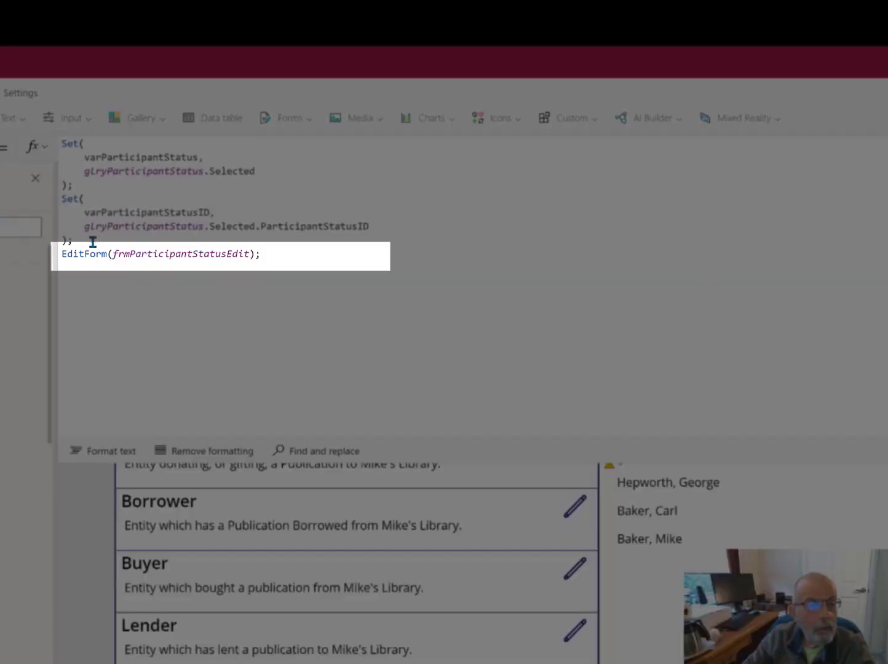
pyautogui.moveTo(61, 254); pyautogui.dragTo(106, 256)
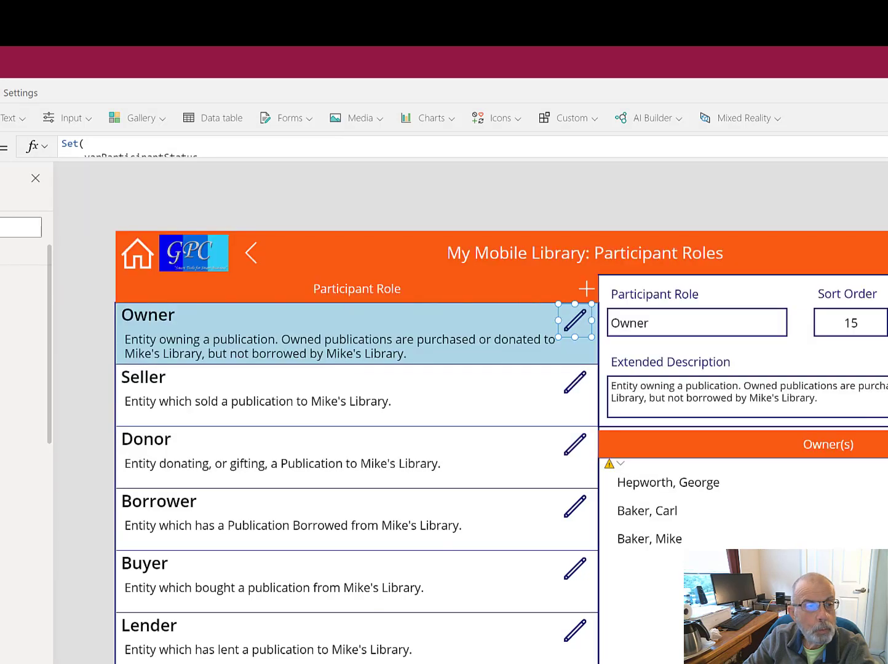
pyautogui.click(586, 294)
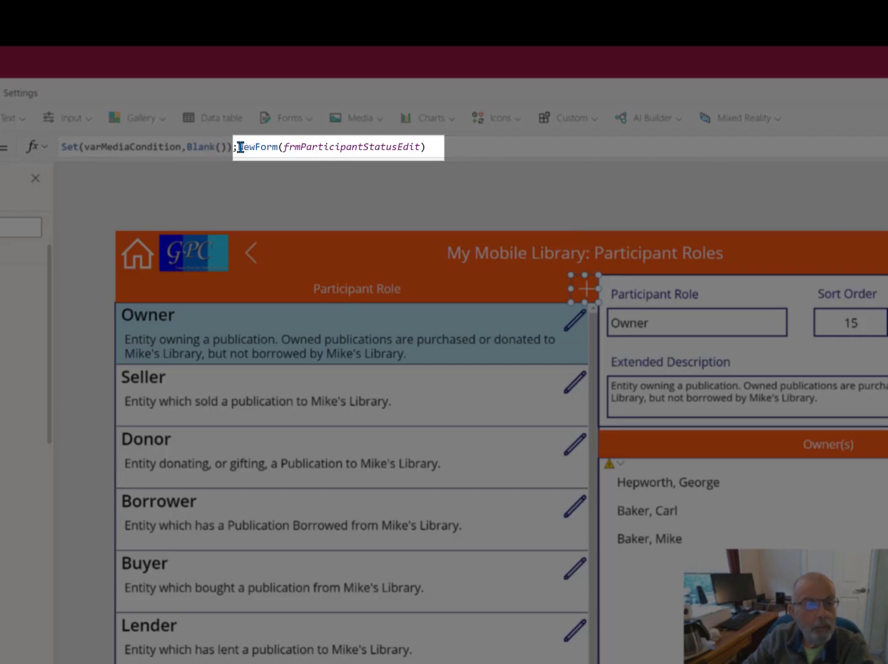
pyautogui.moveTo(239, 147); pyautogui.dragTo(274, 148)
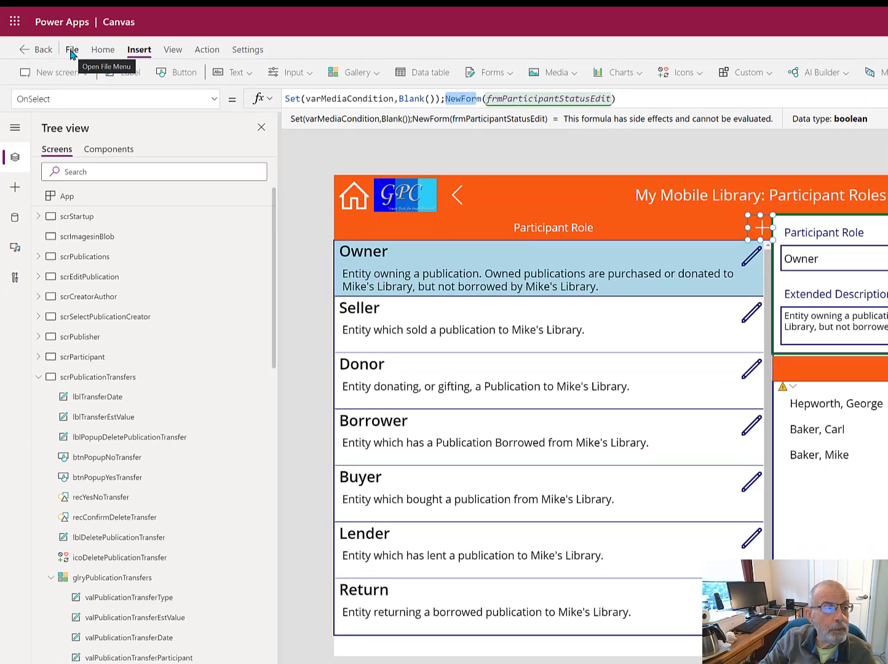
# Publish the current version of Mike's Mobile Library Development
pyautogui.click(72, 52)
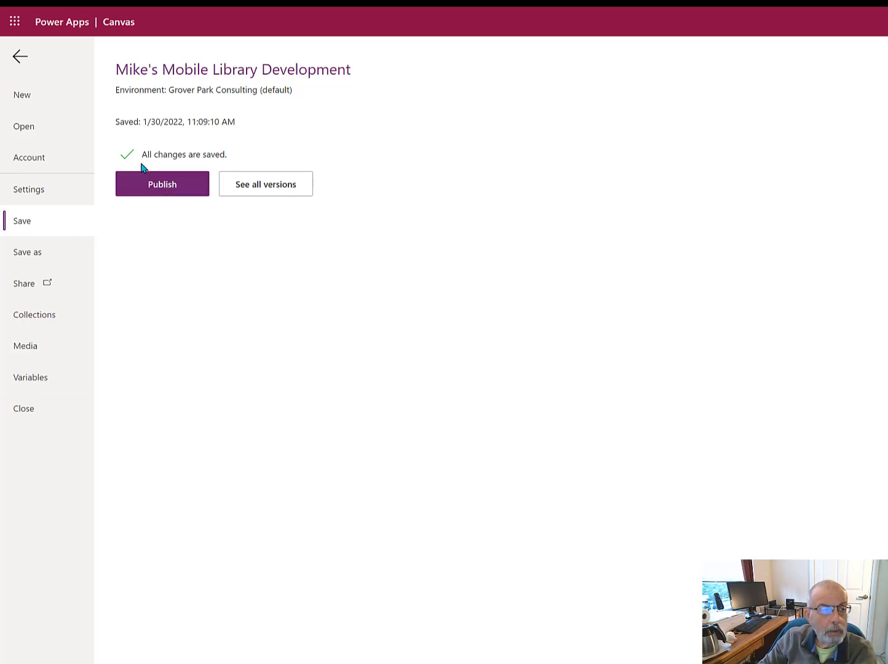
pyautogui.click(168, 196)
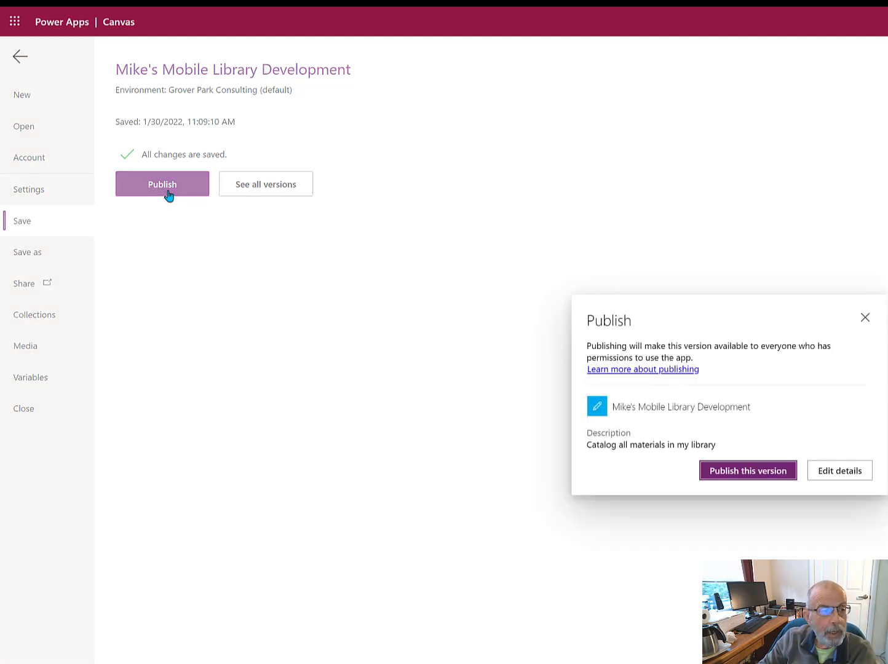
pyautogui.click(761, 472)
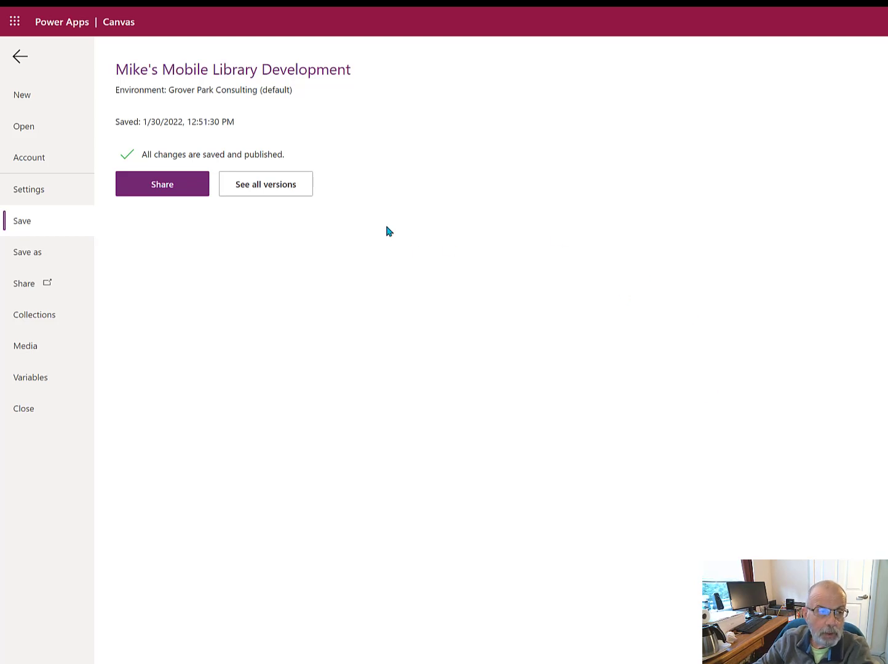
# Open the list of all versions of the app and review its version history
pyautogui.click(274, 201)
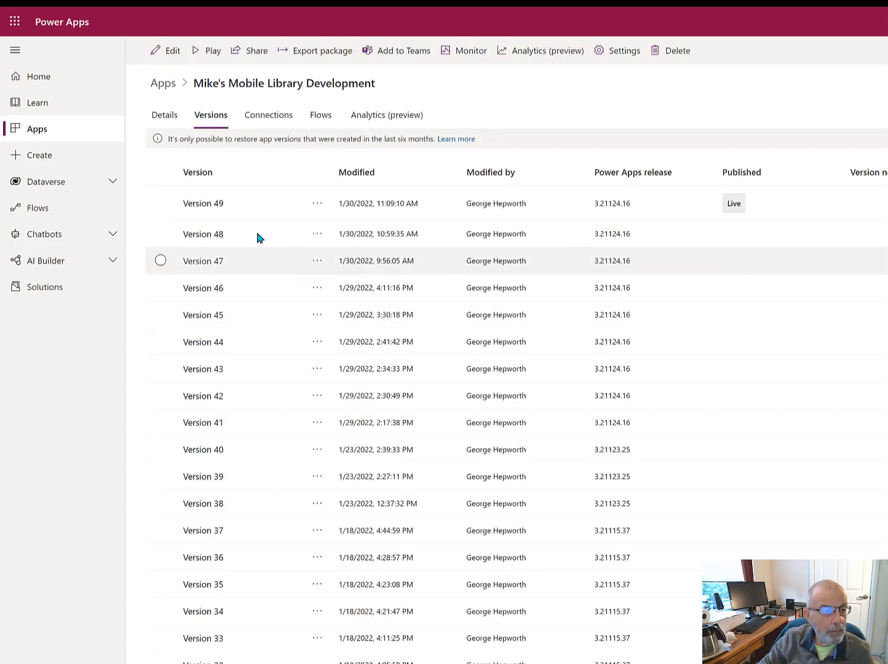
pyautogui.scroll(-3, 242, 297)
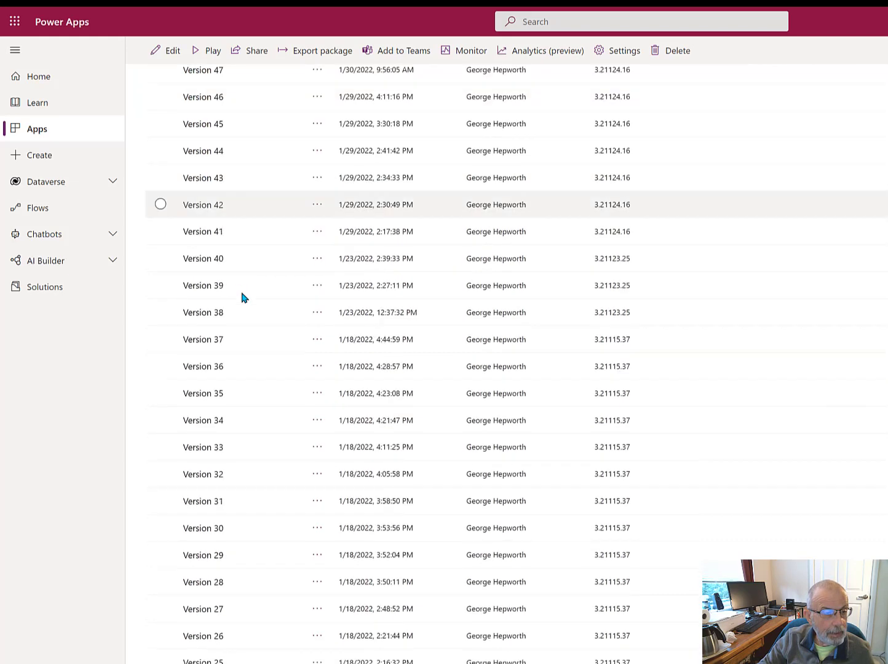
pyautogui.scroll(-9, 256, 609)
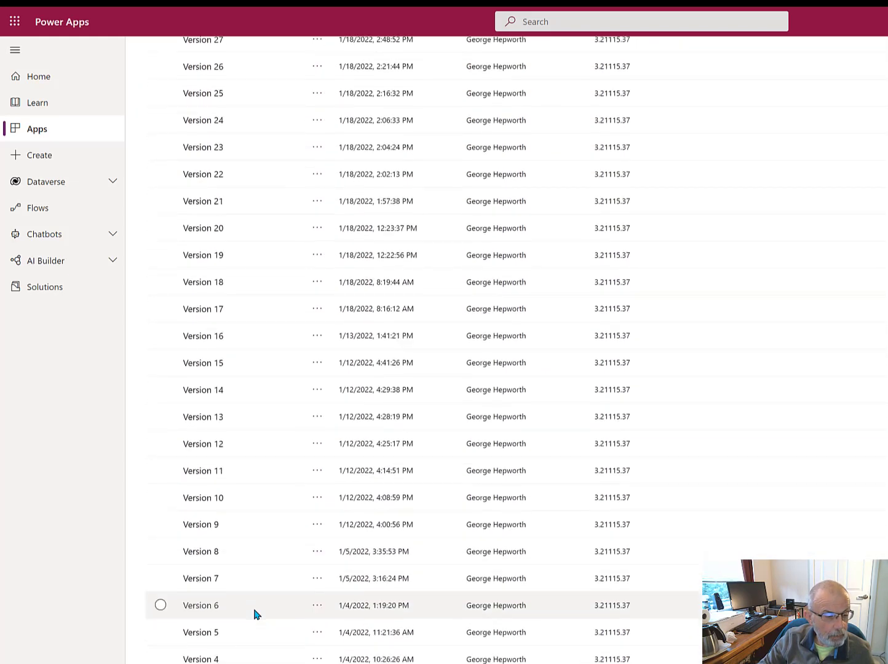
pyautogui.scroll(10, 300, 349)
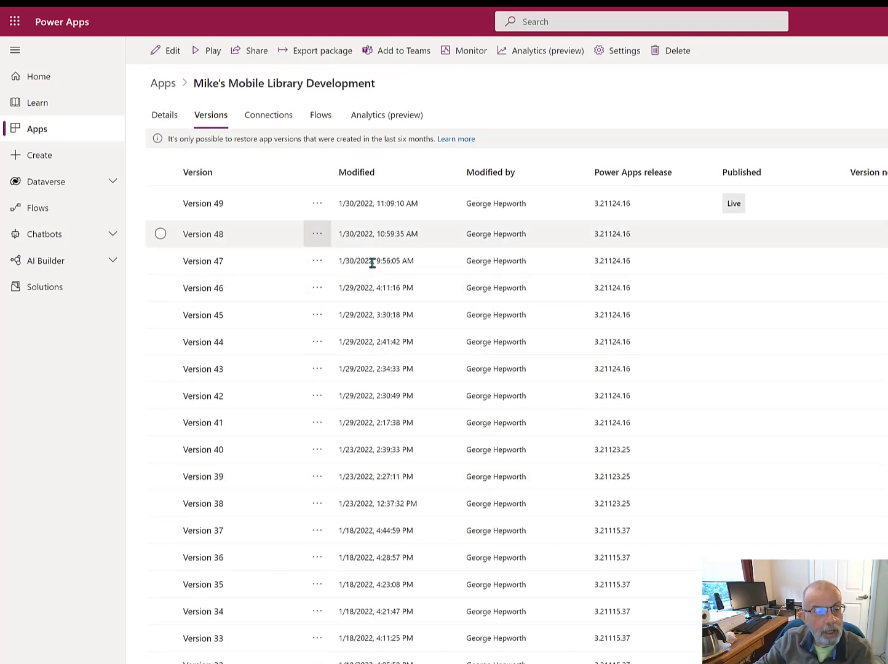
# Review the version history again and view the available actions for Version 45, Version 48 and Version 38
pyautogui.click(317, 315)
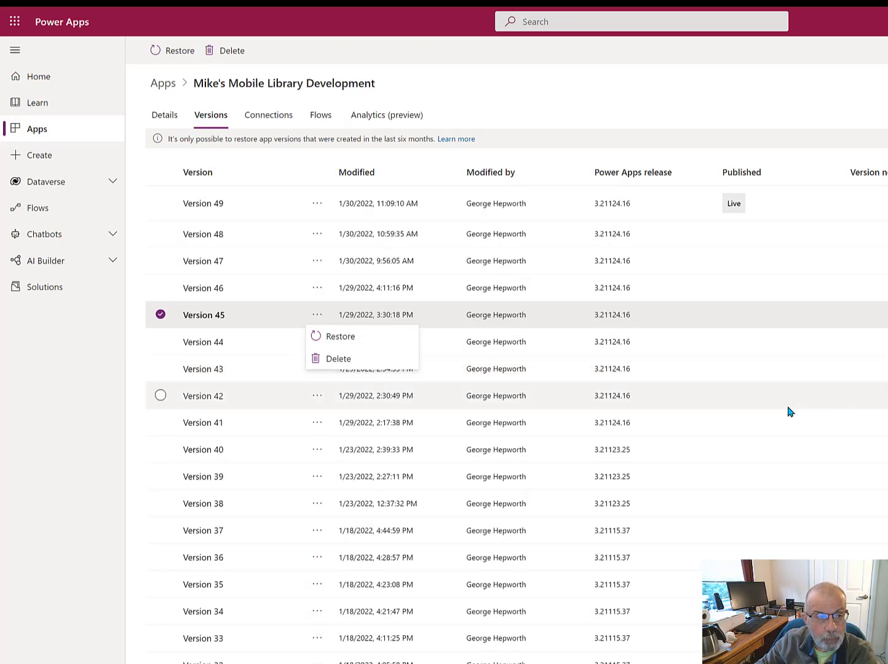
pyautogui.scroll(-4, 430, 623)
pyautogui.scroll(-9, 429, 625)
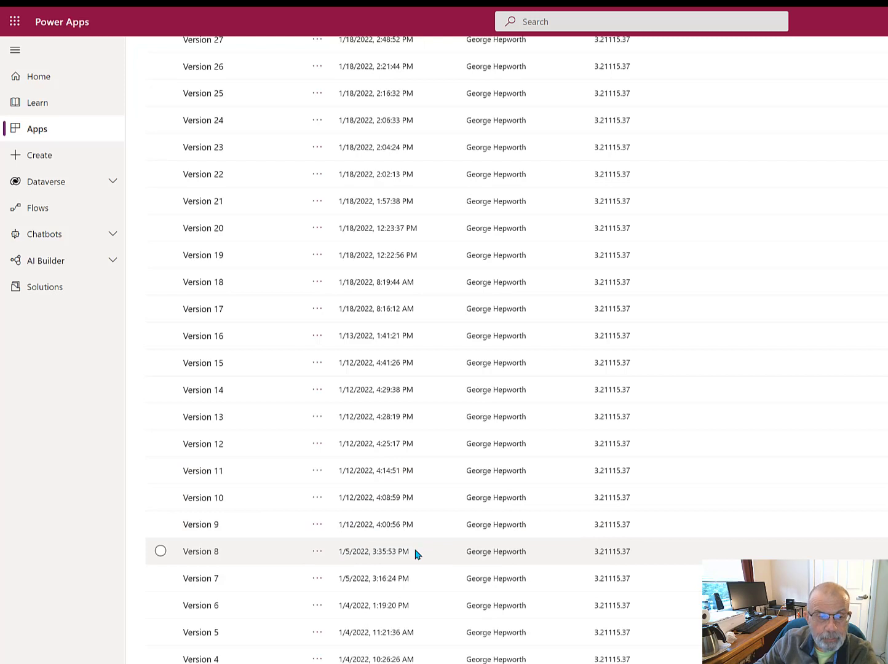
pyautogui.scroll(10, 416, 348)
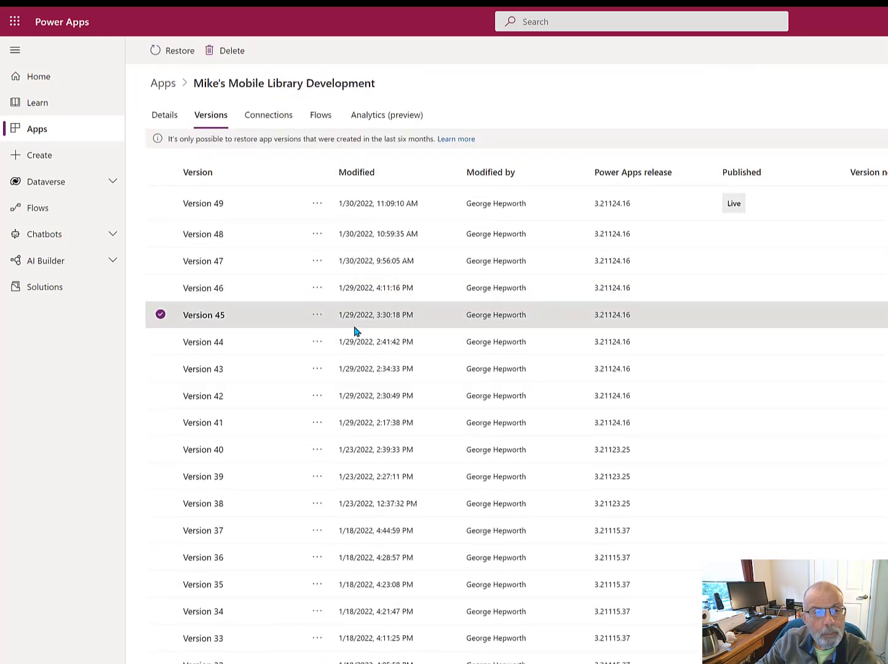
pyautogui.click(315, 236)
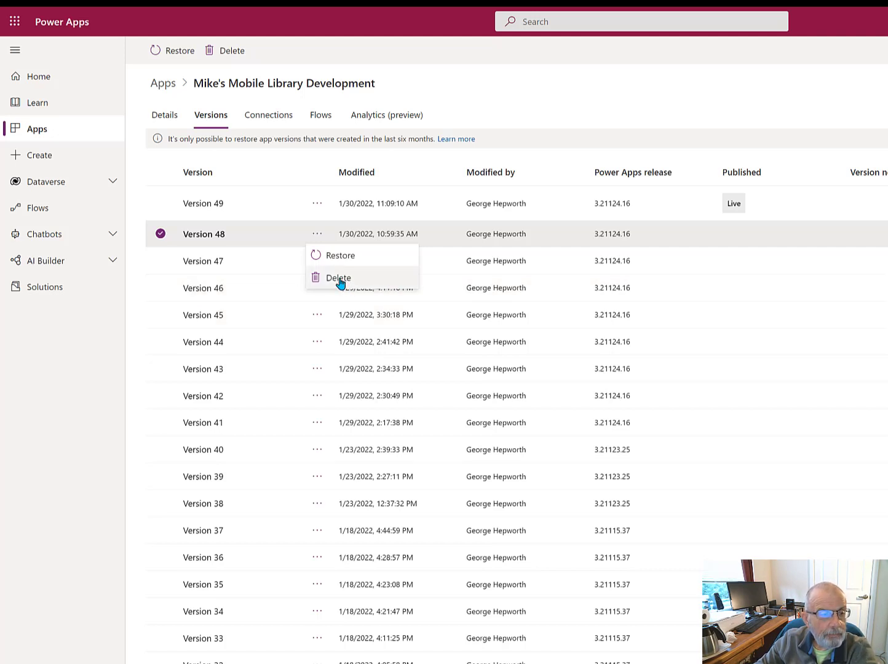
pyautogui.click(319, 506)
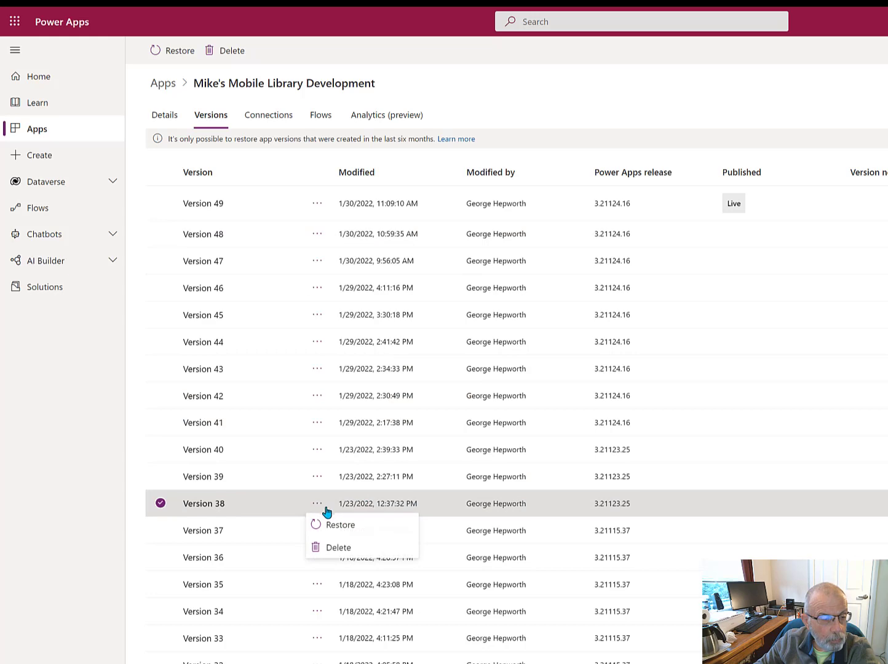
# Delete Version 38 of Mike's Mobile Library Development
pyautogui.click(341, 550)
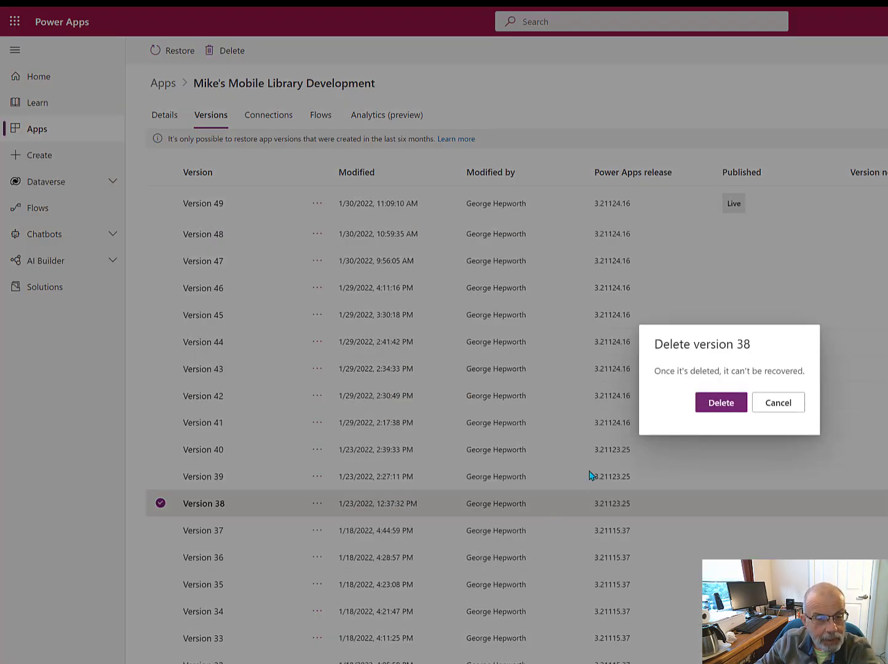
pyautogui.click(723, 403)
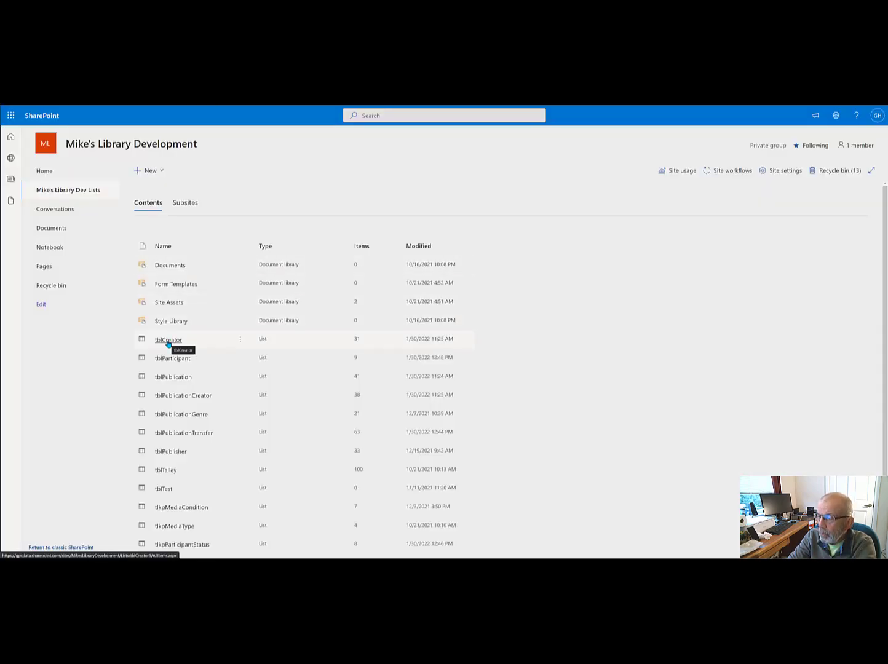
# Switch to the SharePoint site, open the tblCreator list and view the version history of the item with CreatorID 45
pyautogui.click(168, 342)
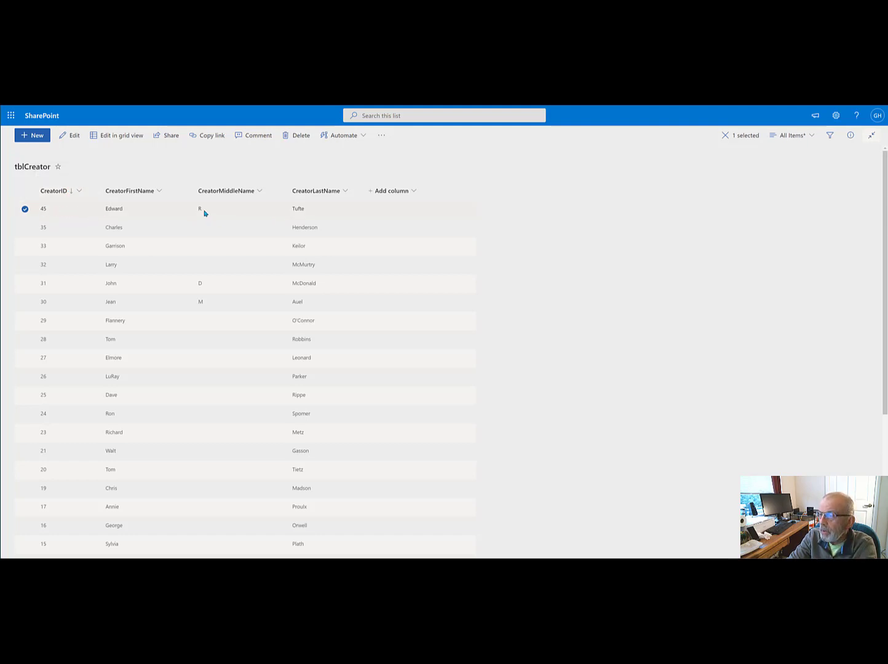
pyautogui.rightClick(145, 210)
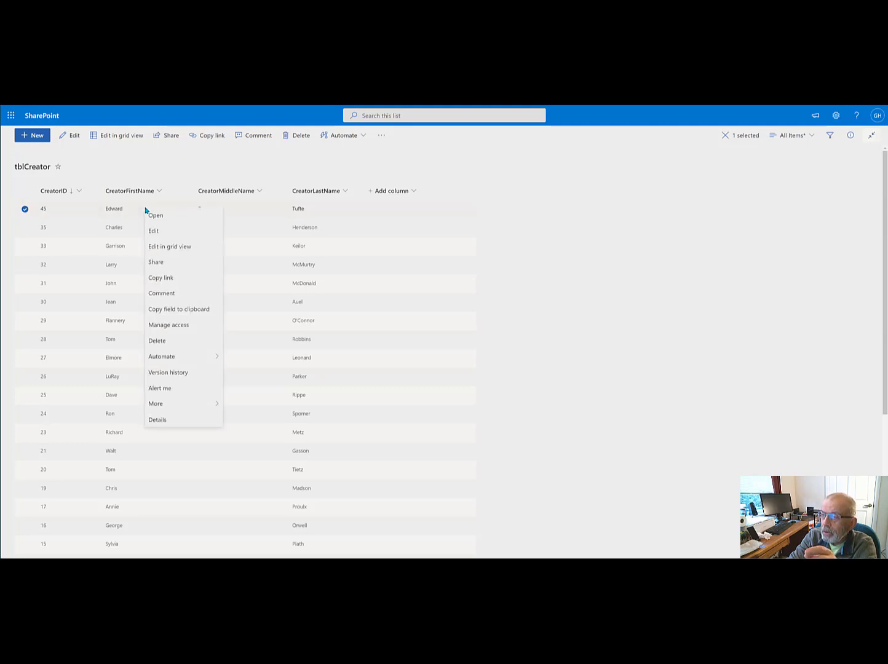
pyautogui.rightClick(252, 212)
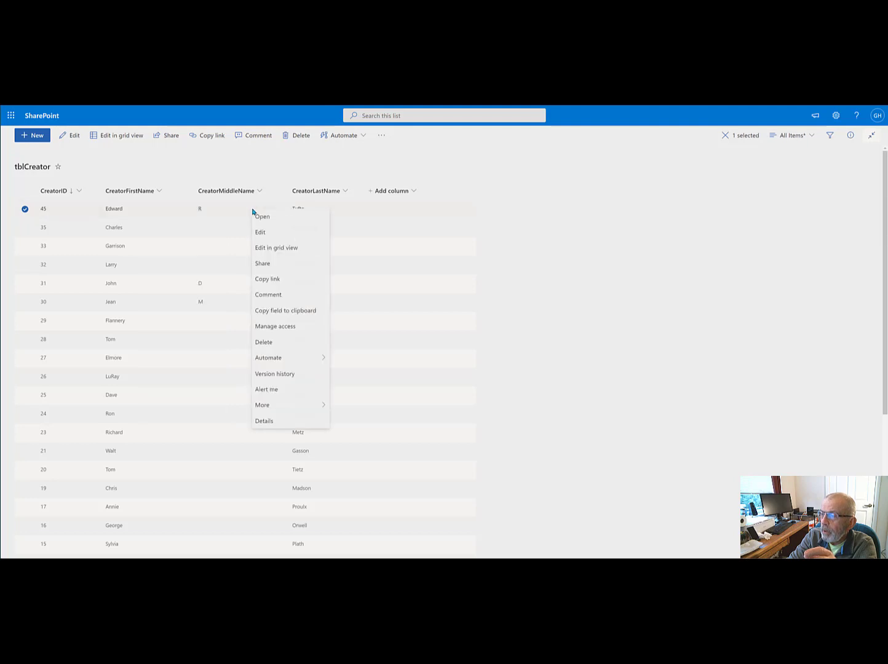
pyautogui.rightClick(212, 210)
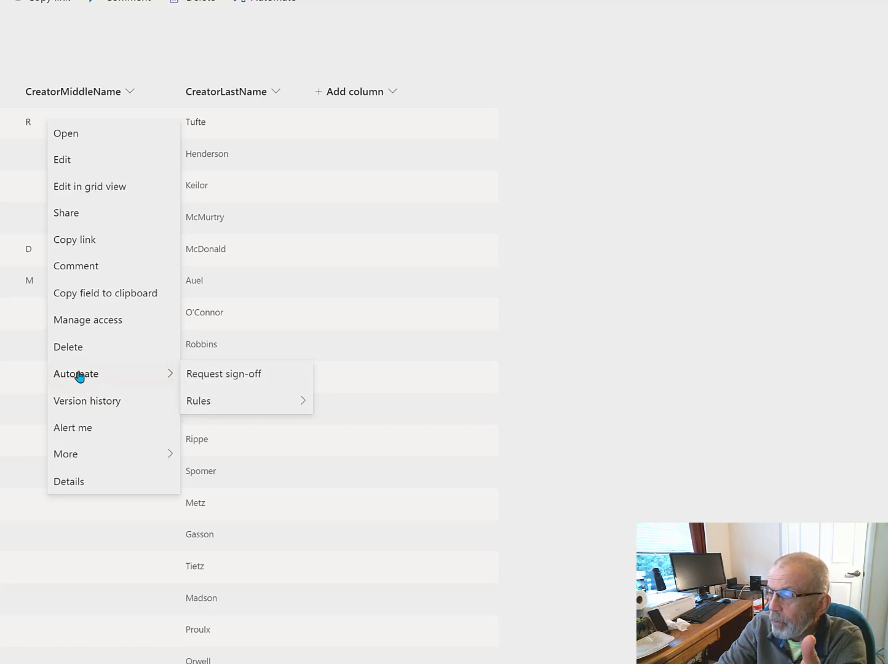
pyautogui.click(94, 407)
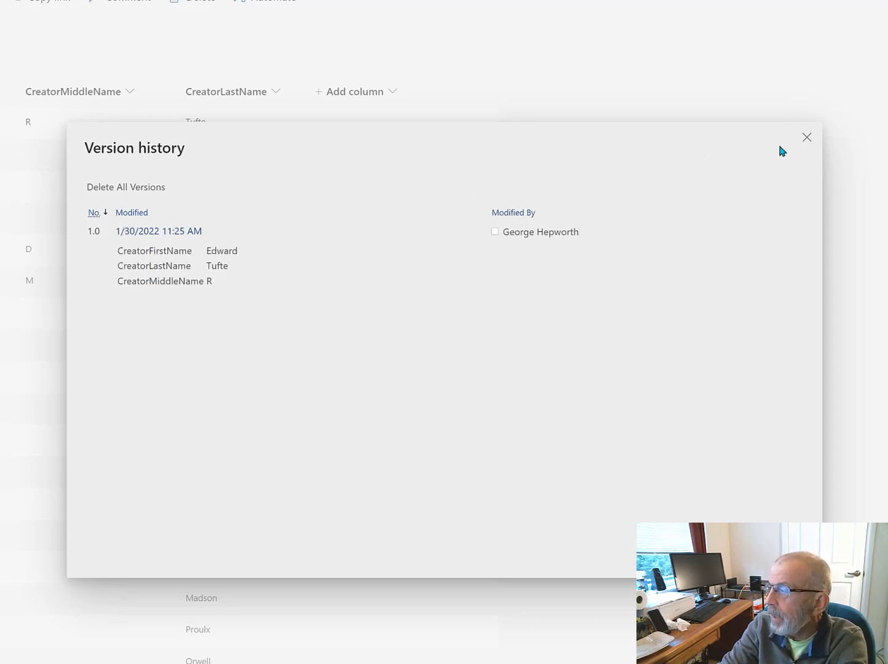
pyautogui.click(806, 138)
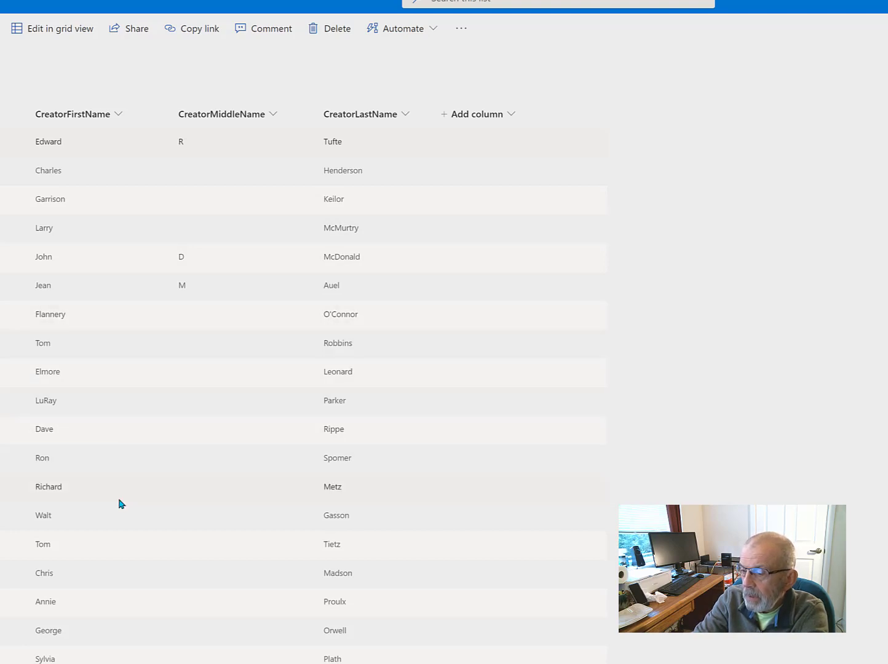
# Open the version history of the item with CreatorID 21 and view the available actions for version 1.0
pyautogui.click(128, 522)
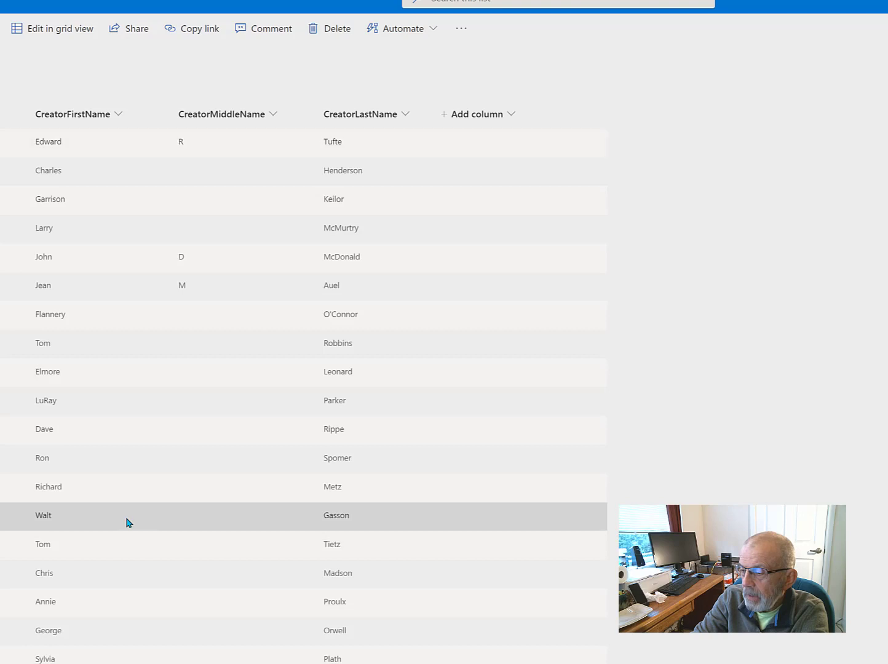
pyautogui.rightClick(127, 522)
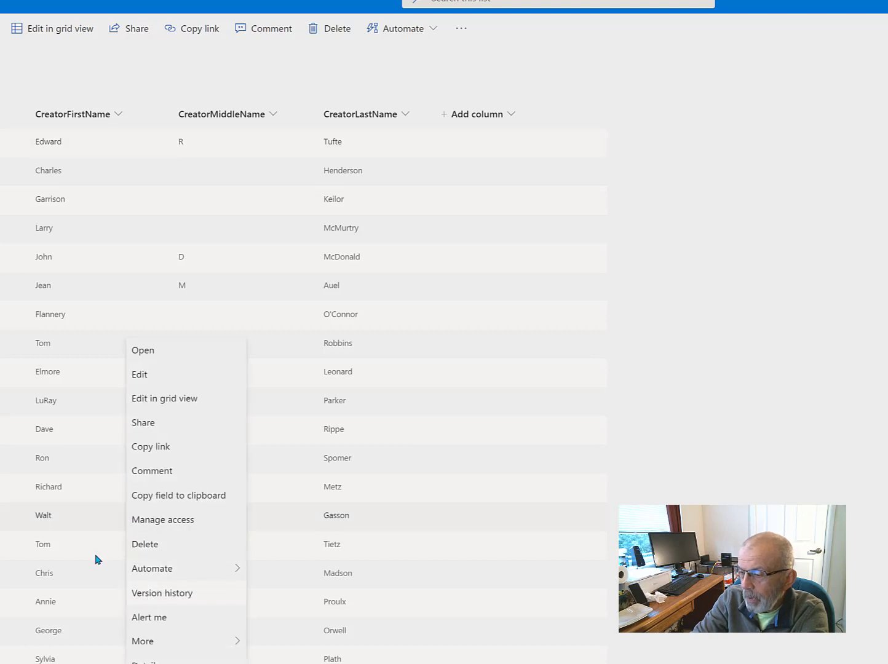
pyautogui.click(137, 593)
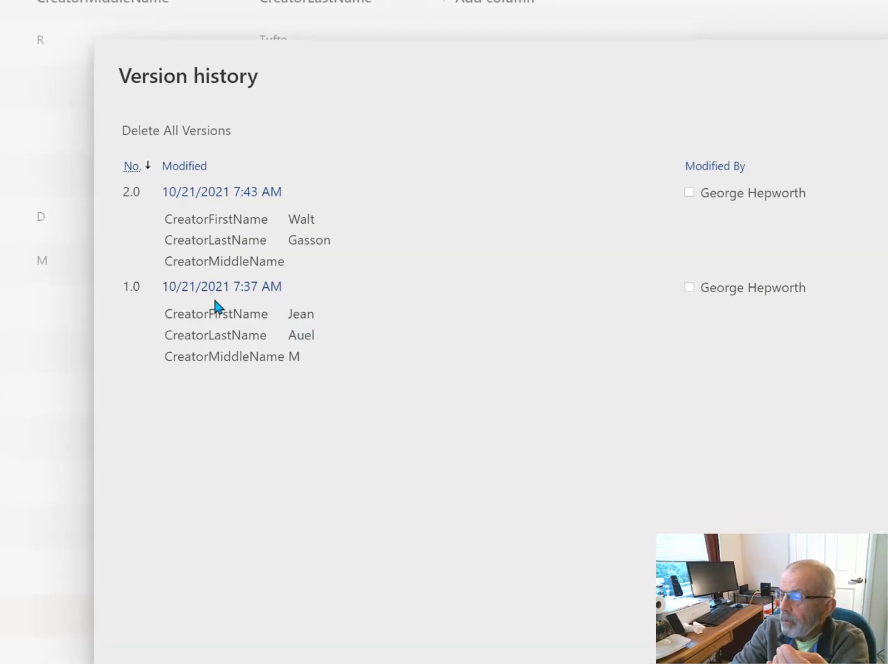
pyautogui.moveTo(192, 294)
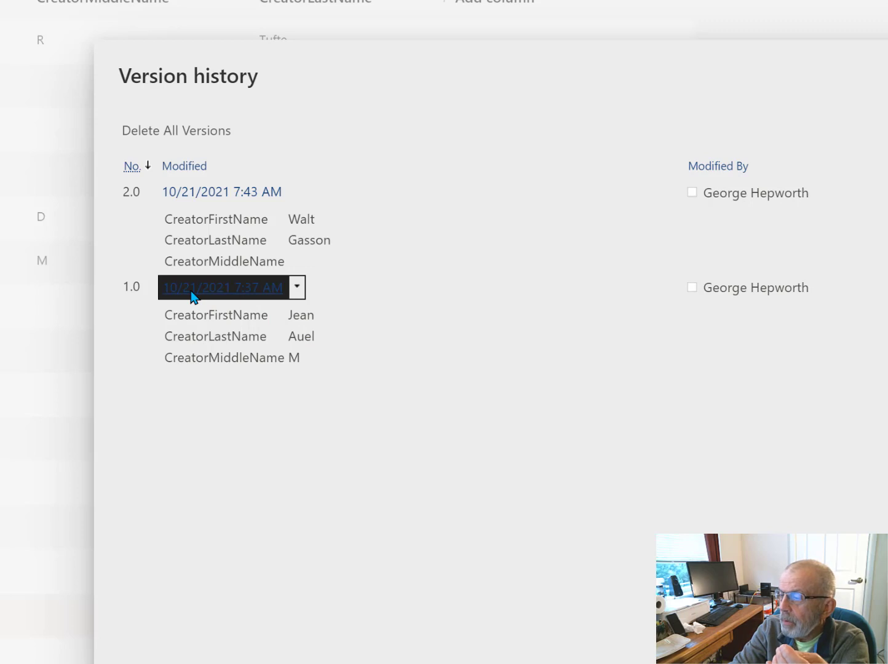
pyautogui.click(302, 290)
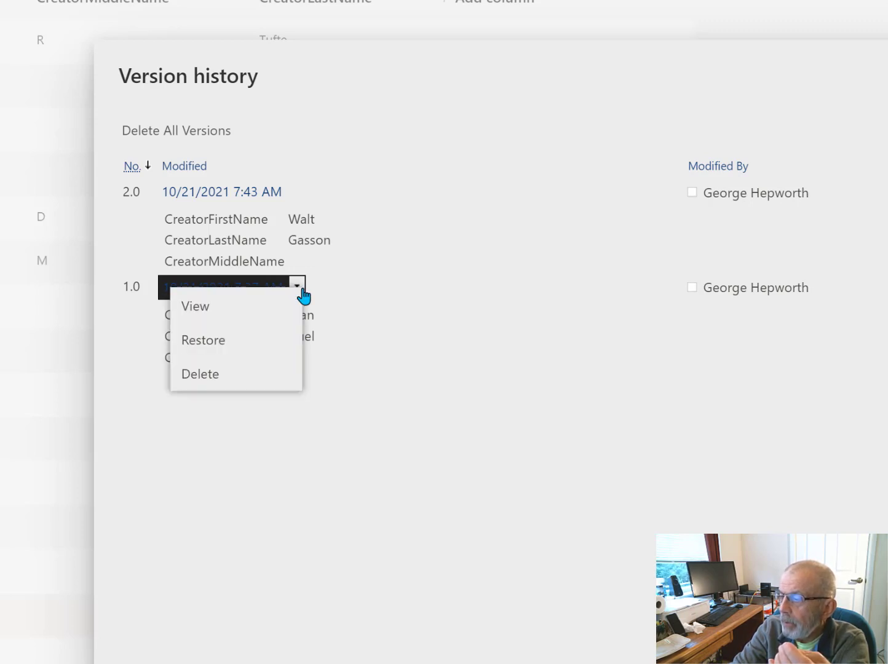
pyautogui.click(423, 356)
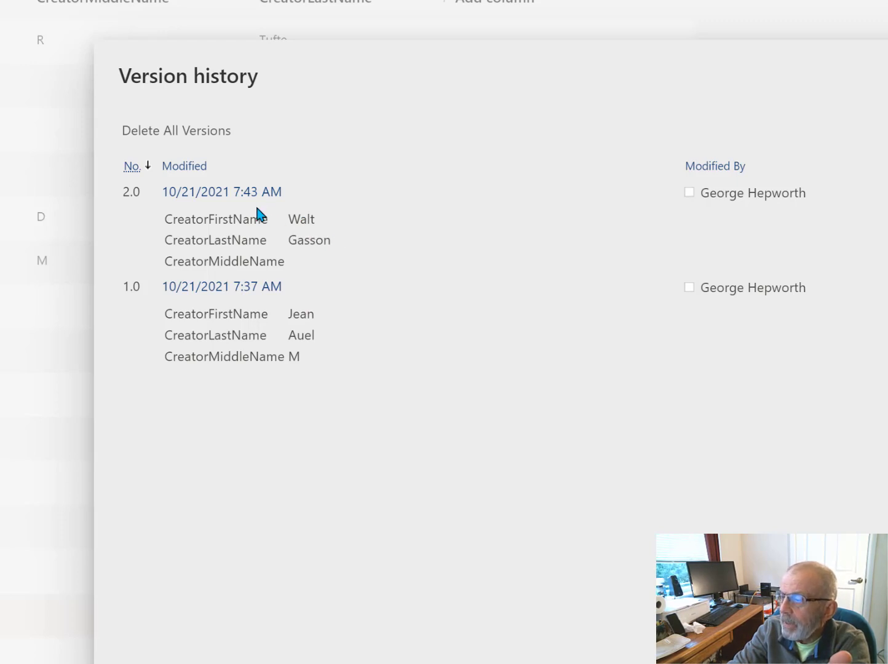
# View the details of version 2.0 of the item with CreatorID 21, closing the version view when finished
pyautogui.moveTo(245, 196)
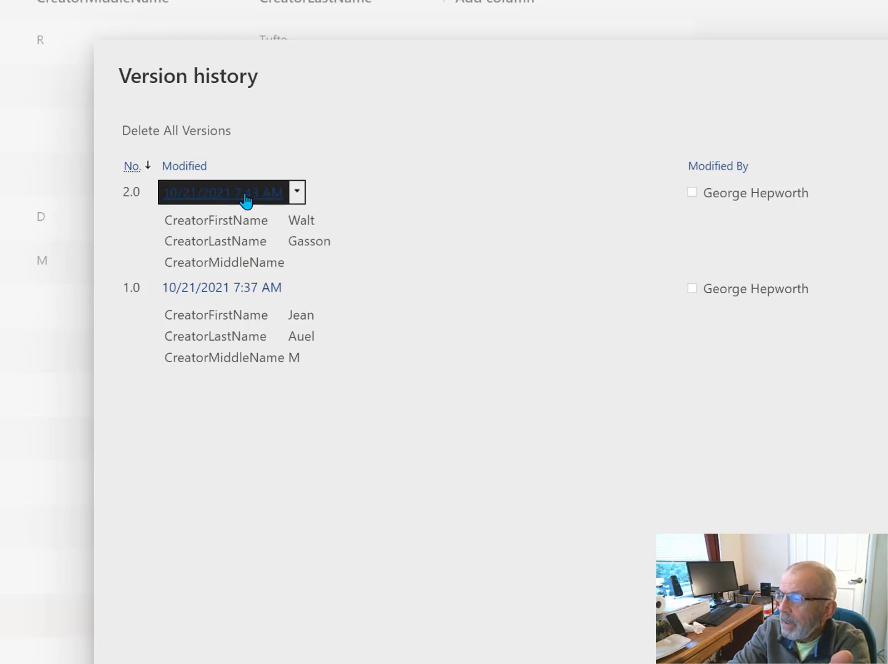
pyautogui.click(294, 194)
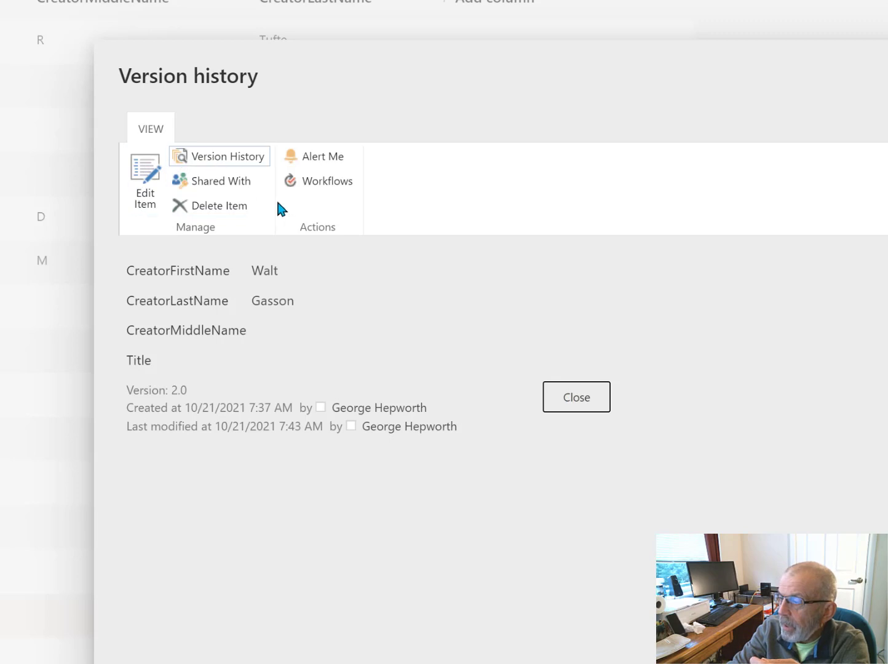
pyautogui.click(585, 406)
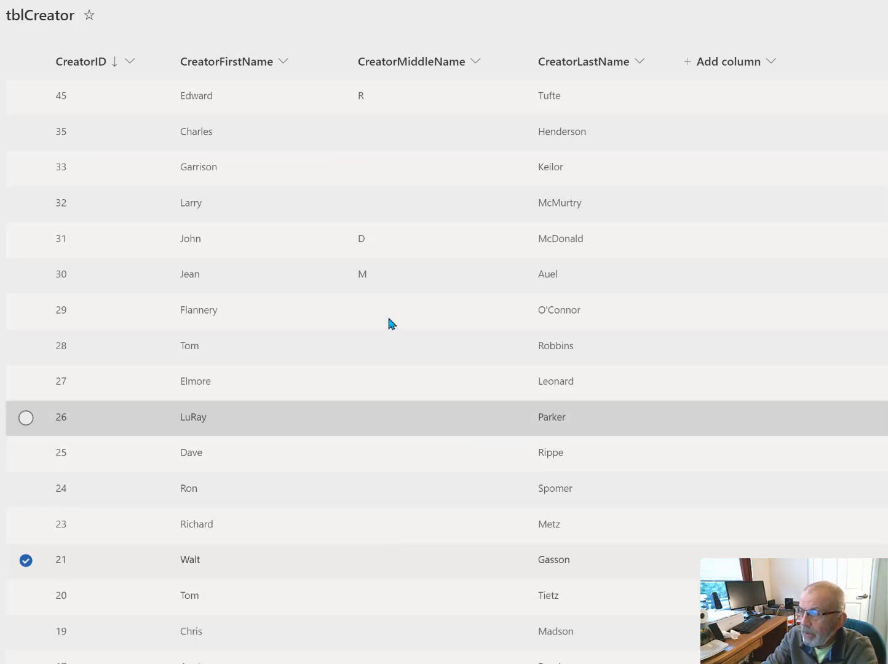
# Create an immediate e-mail alert for any changes to the tblCreator item with CreatorID 45, keeping the default alert title
pyautogui.rightClick(425, 97)
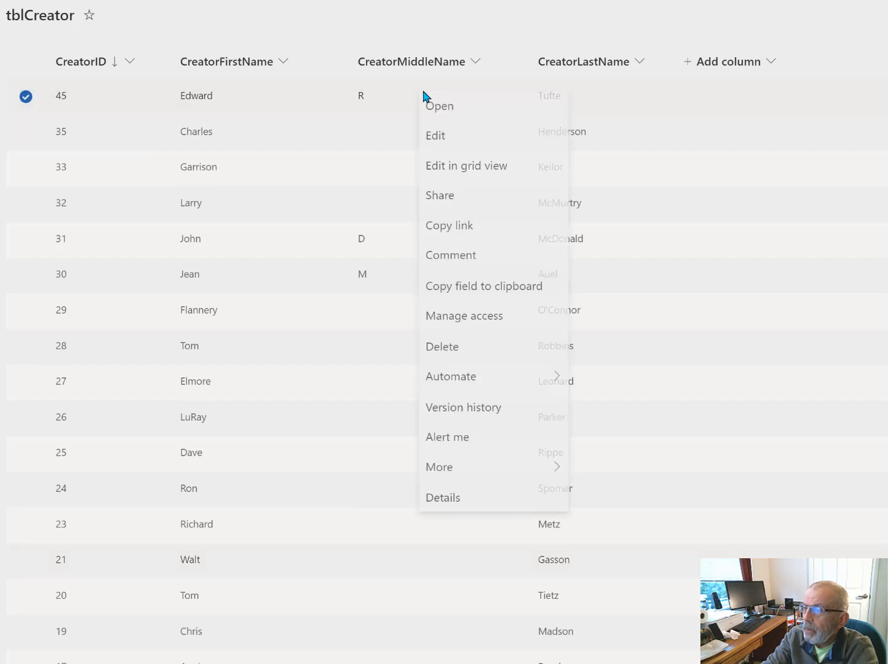
pyautogui.click(452, 439)
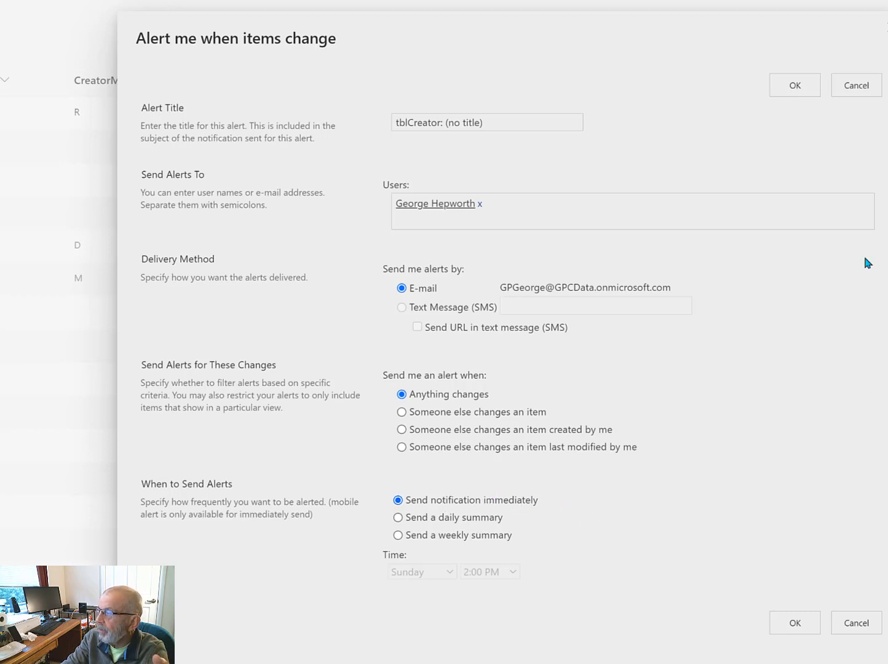
pyautogui.click(800, 624)
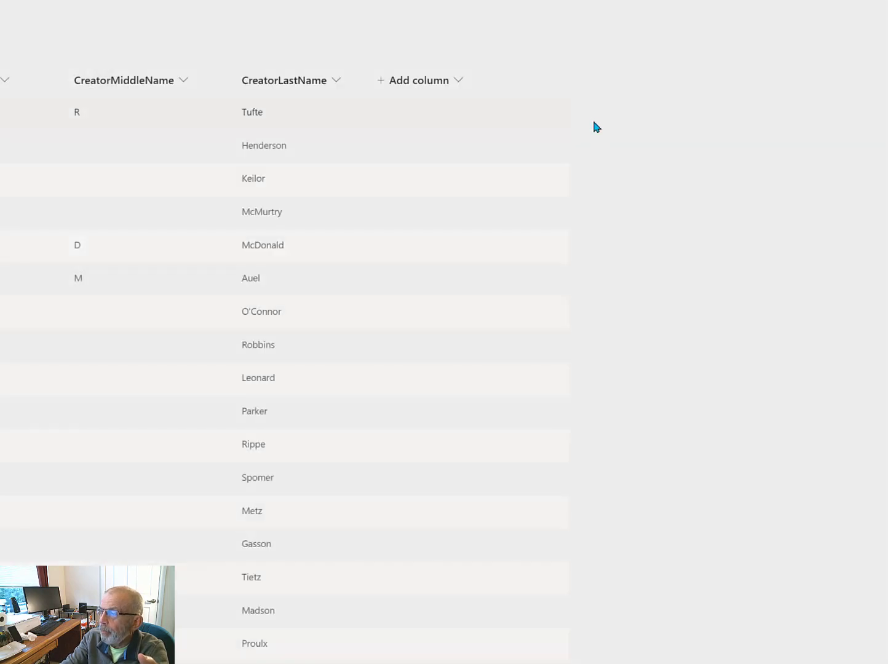
# Switch to Outlook and read the tblCreator alert confirmation and the added-item notification, including the linked item's properties
pyautogui.click(293, 409)
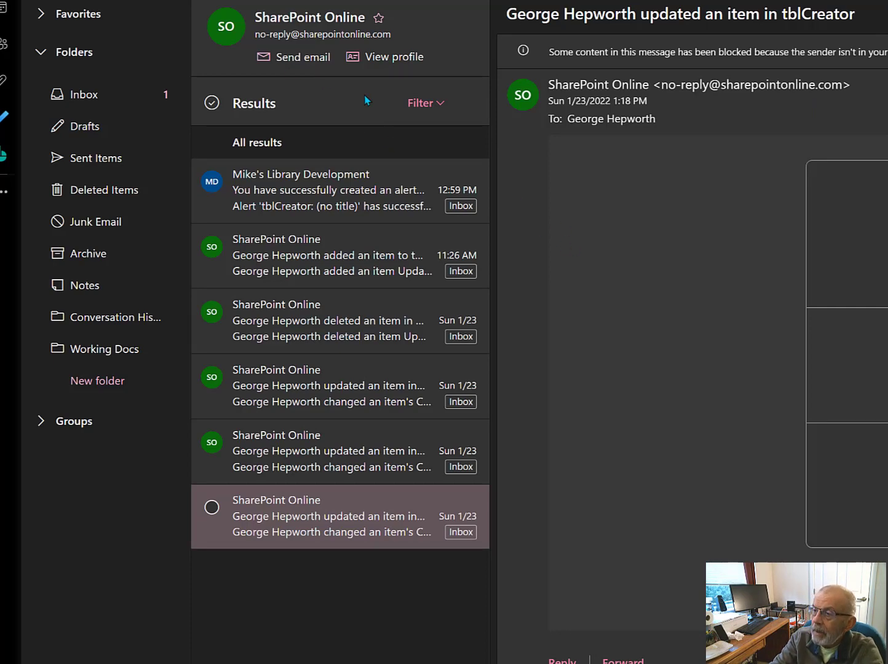
pyautogui.click(316, 204)
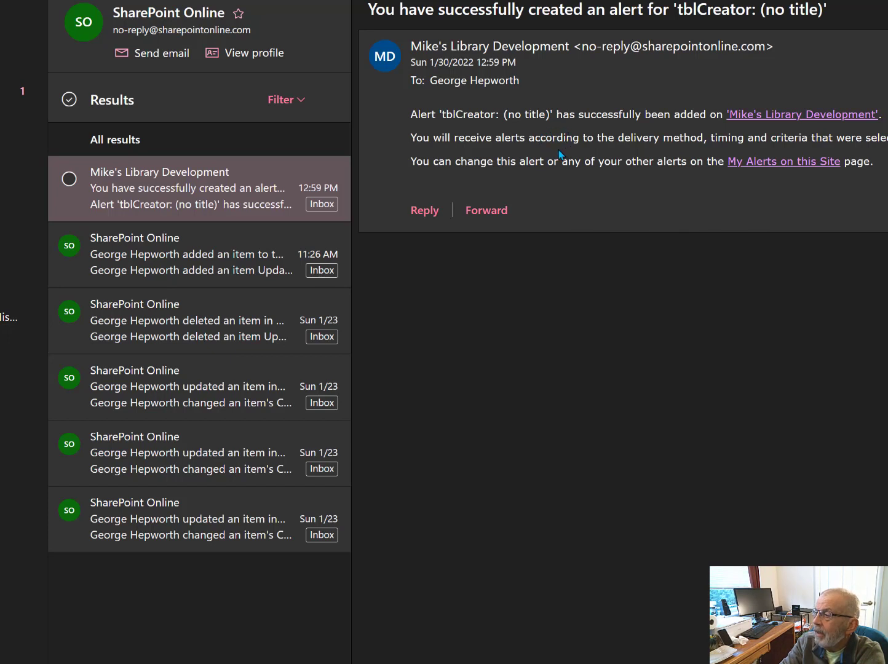
pyautogui.click(168, 259)
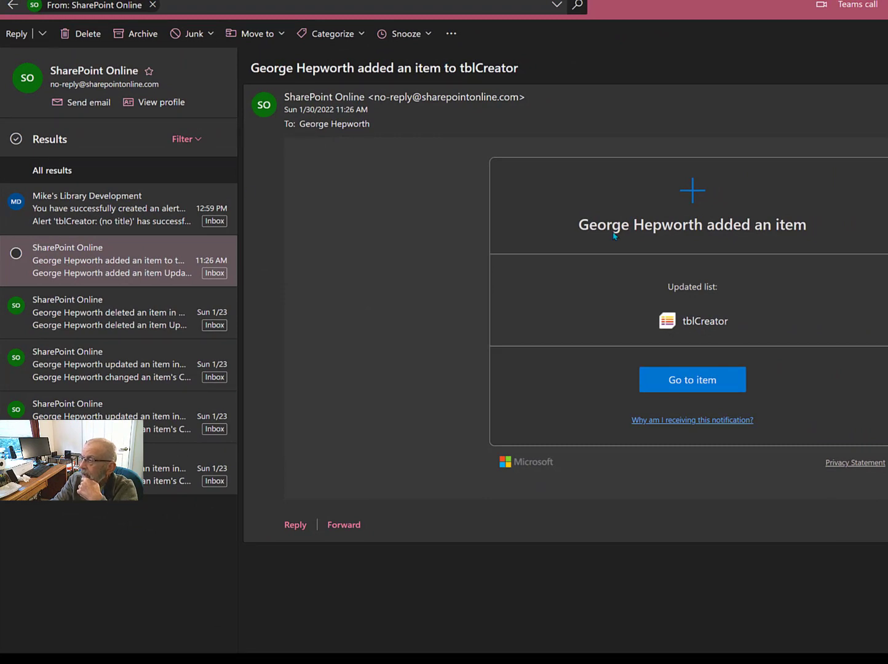
pyautogui.click(716, 383)
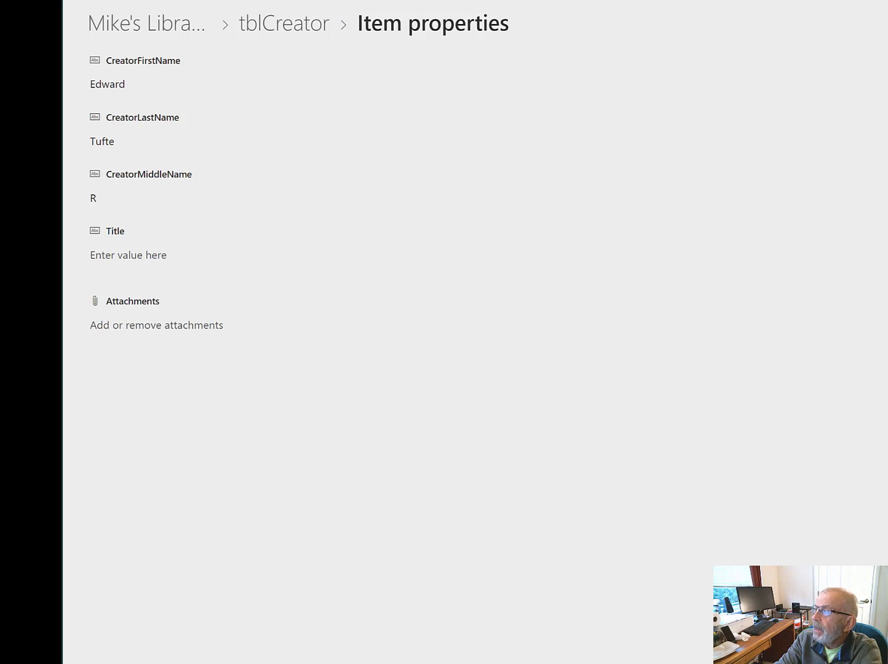
pyautogui.hotkey('ctrl', 'Tab')
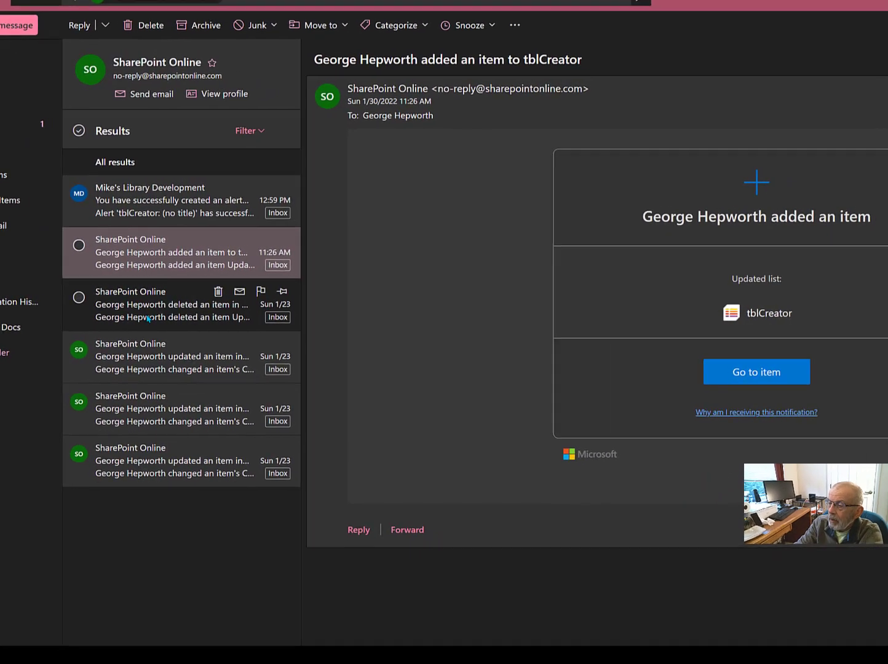
# Open the deleted-item notification for tblCreator, follow its item link and trust content from the SharePoint Online sender
pyautogui.click(474, 310)
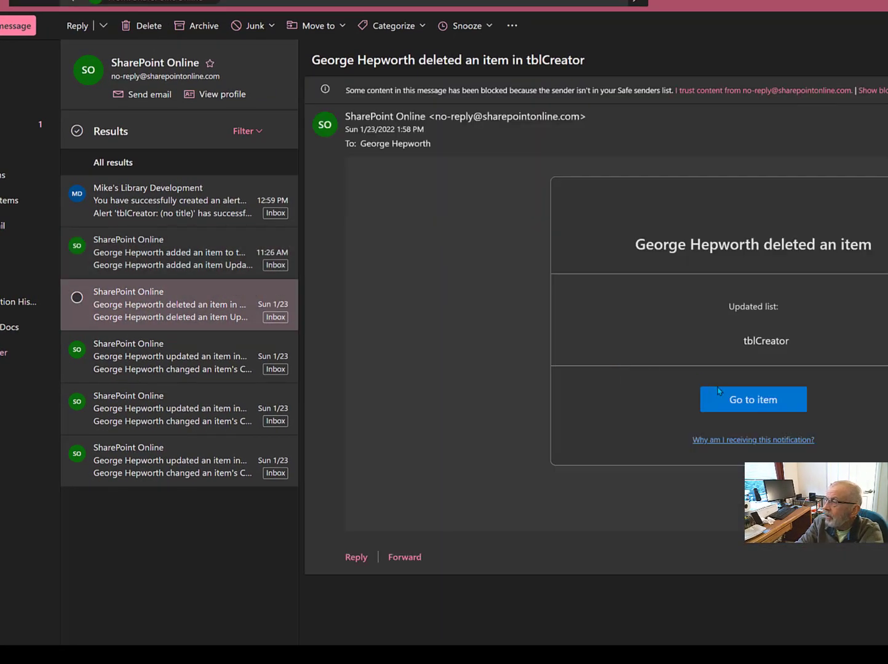
pyautogui.click(761, 405)
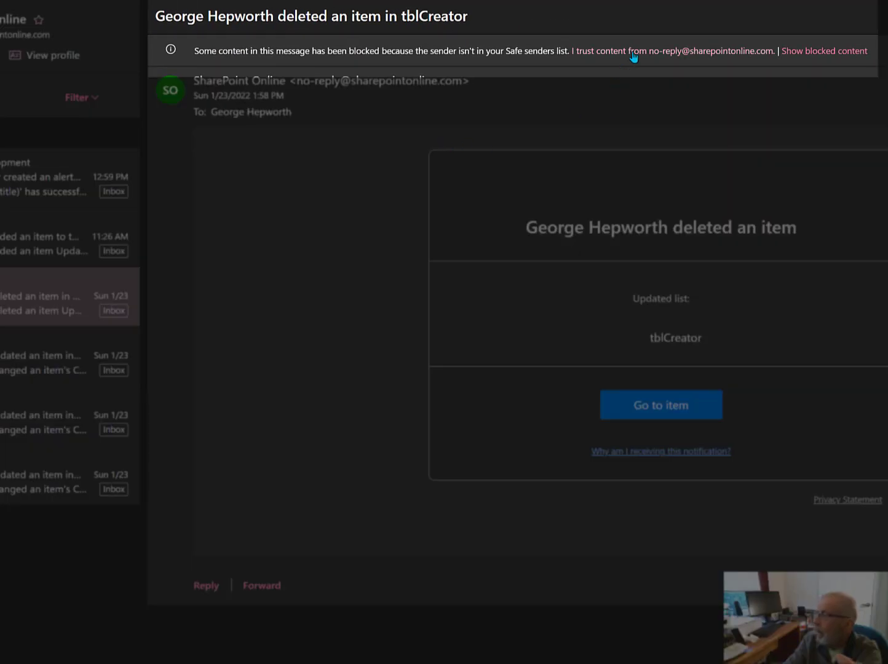
pyautogui.click(633, 54)
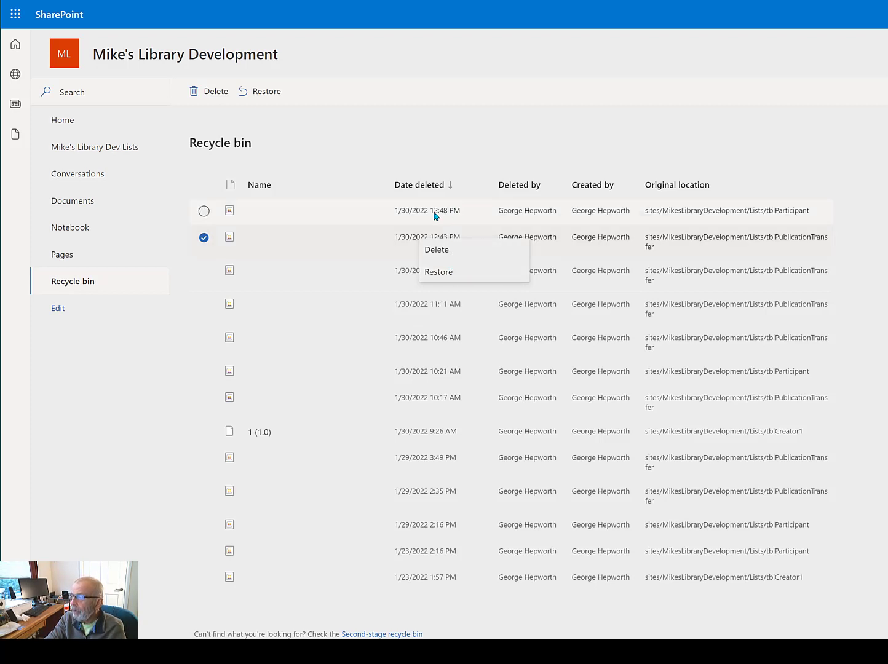
# View the available actions for the most recently deleted tblParticipant item in the site's recycle bin
pyautogui.click(312, 218)
pyautogui.rightClick(311, 219)
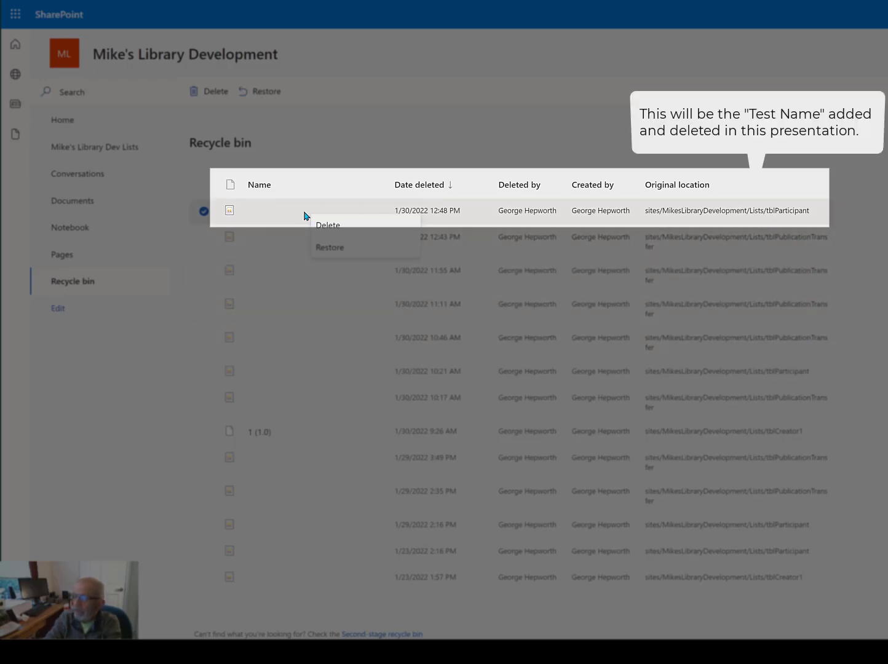
pyautogui.click(232, 212)
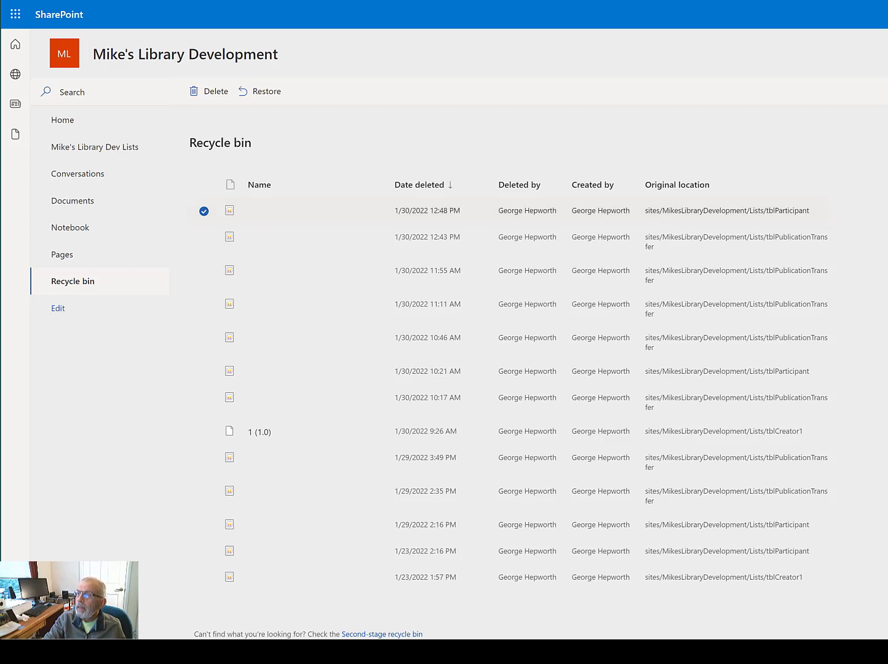
# Return to Outlook, open the notification about the changed CreatorFirstName in tblCreator and trust content from its sender
pyautogui.hotkey('alt', 'Left')
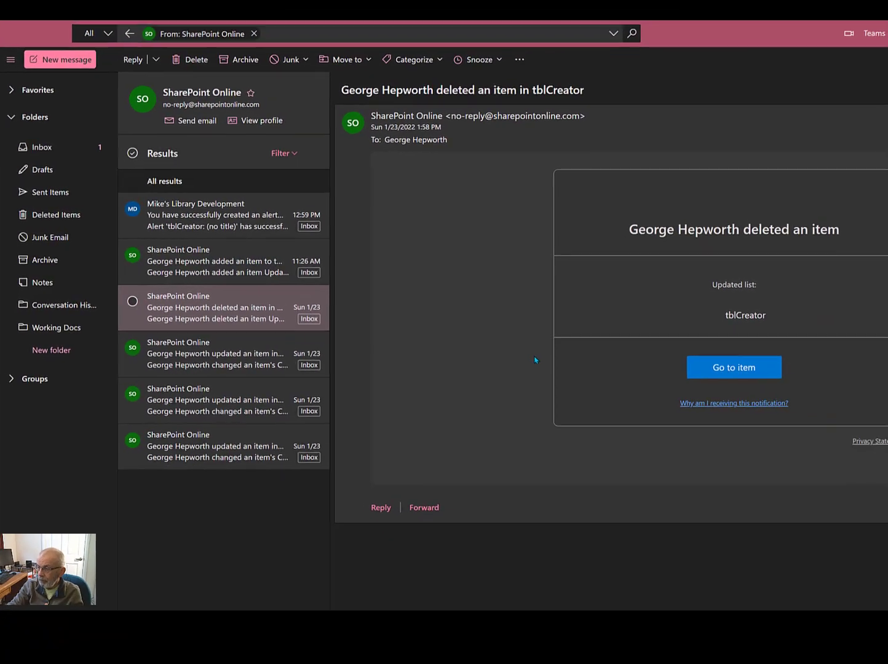
pyautogui.click(196, 357)
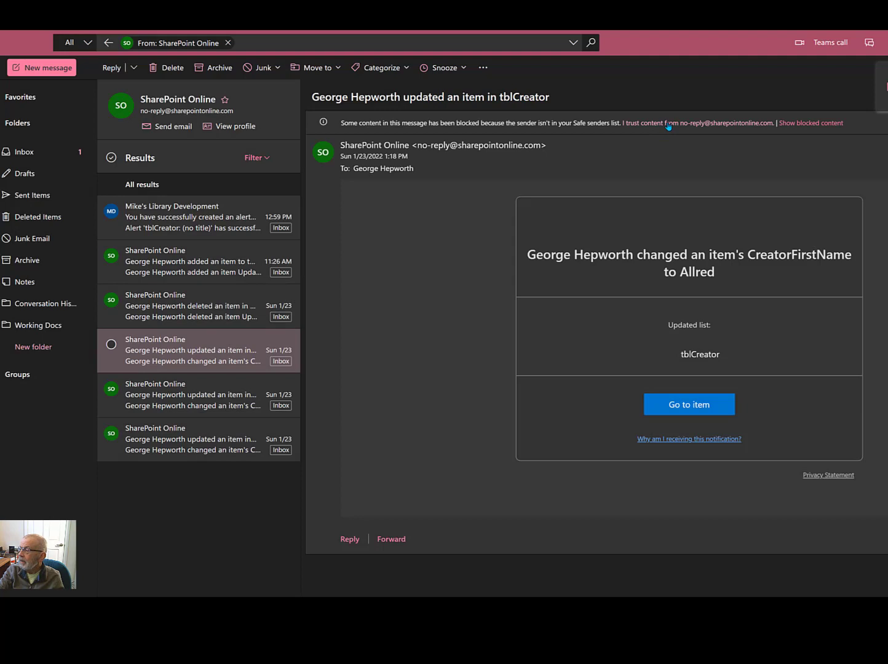
pyautogui.click(668, 124)
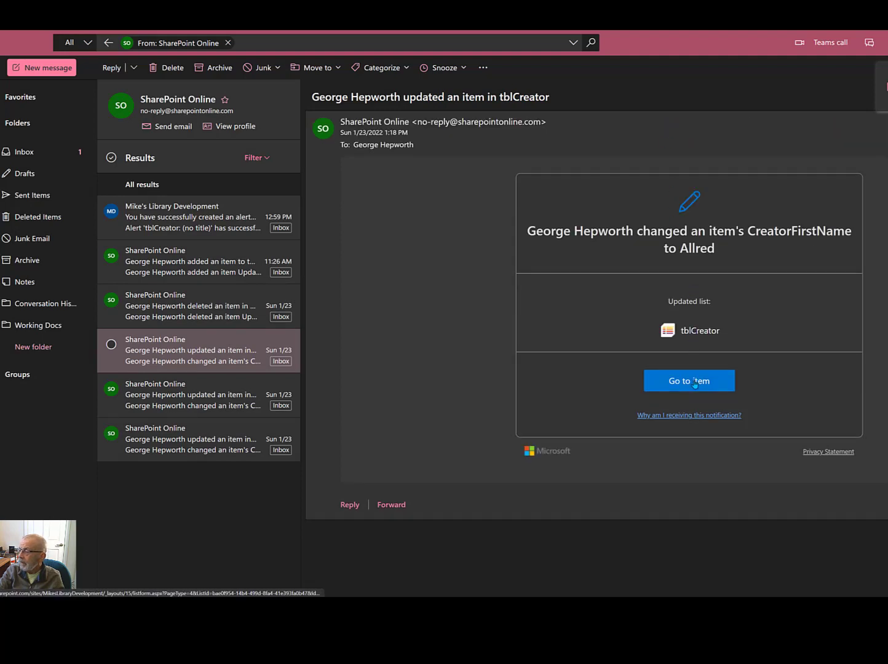